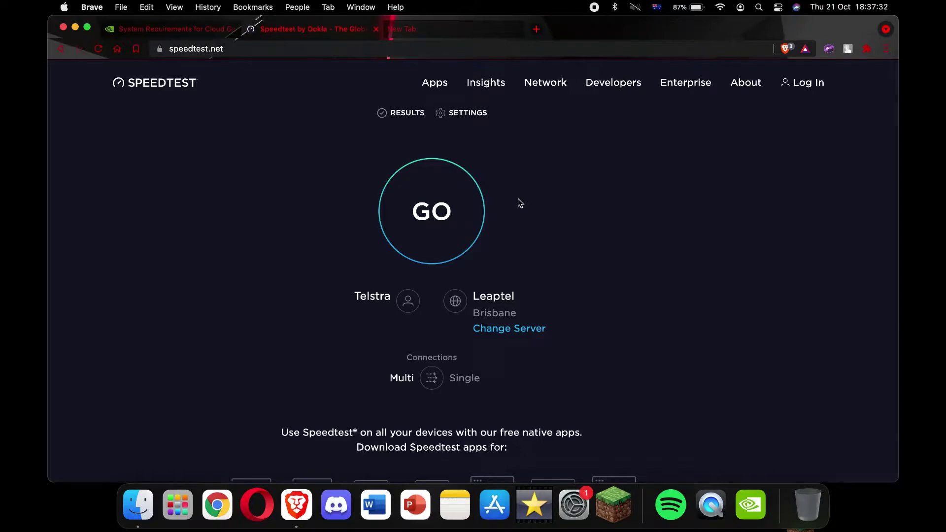
Step: Run the Ookla speed test (about 109 Mbps) and compare it with GeForce NOW's 15/25 Mbps requirements
click(431, 212)
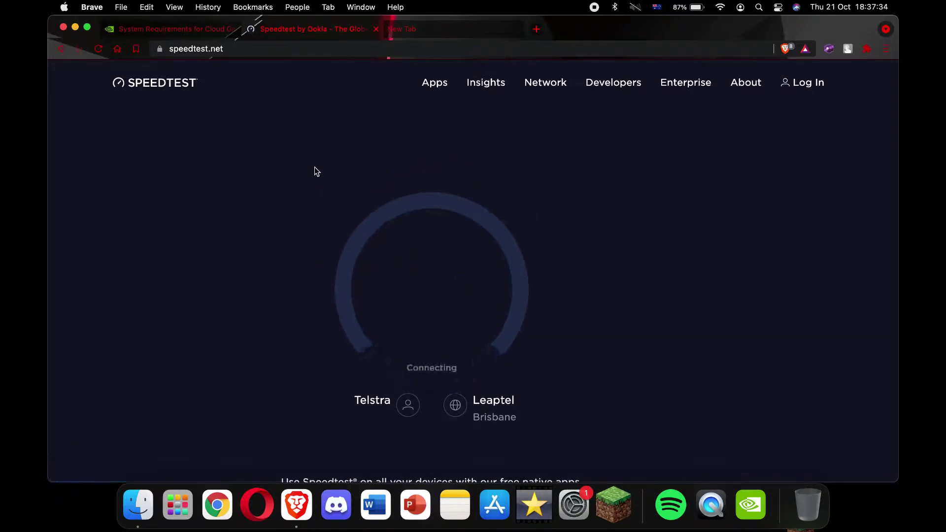
click(190, 30)
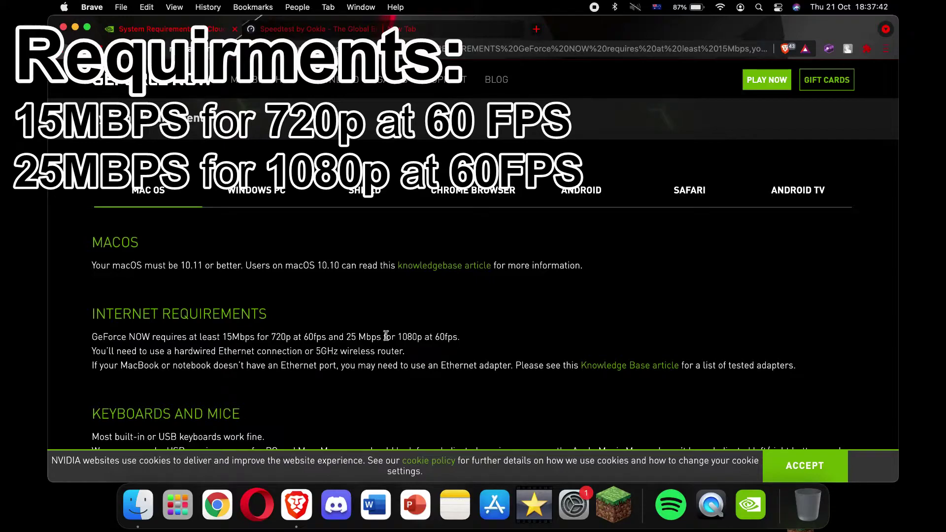
click(340, 28)
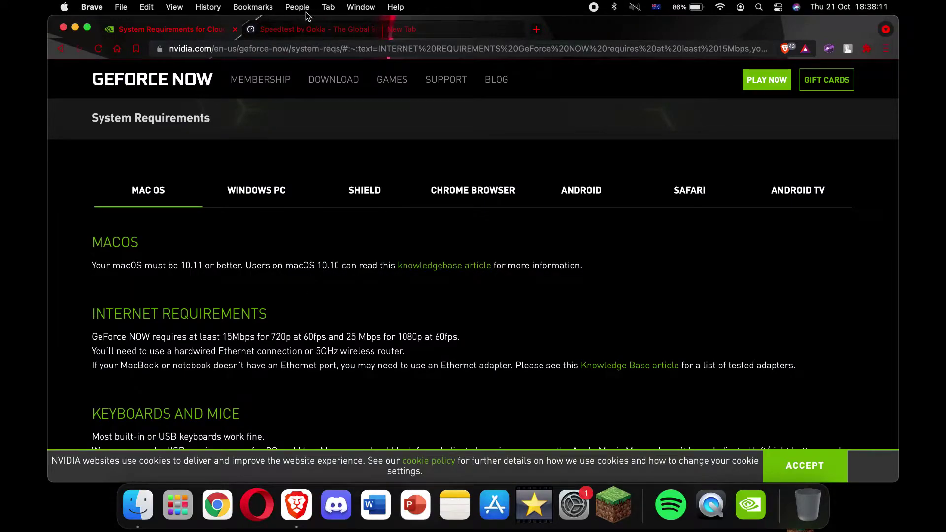
click(308, 30)
Step: Go to my.cloud.gg in a new tab and start creating a new CloudGG account
click(449, 33)
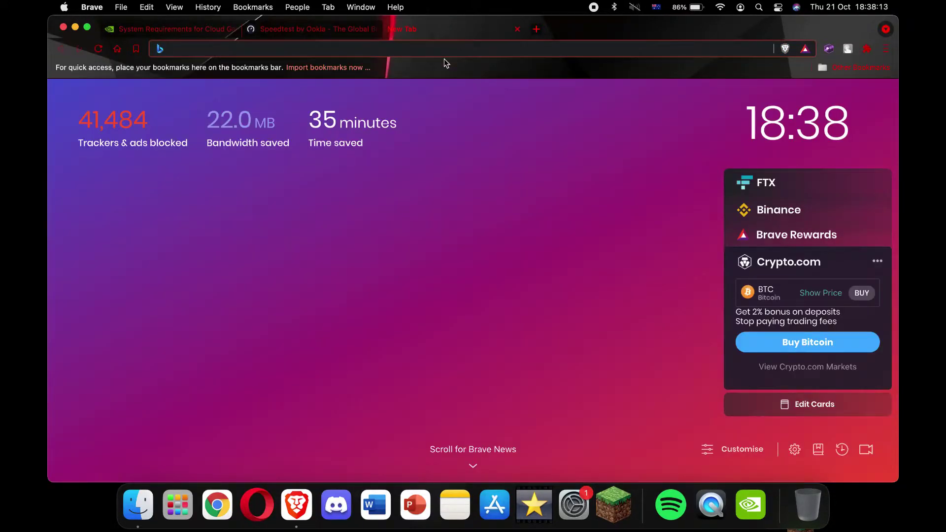
text(my)
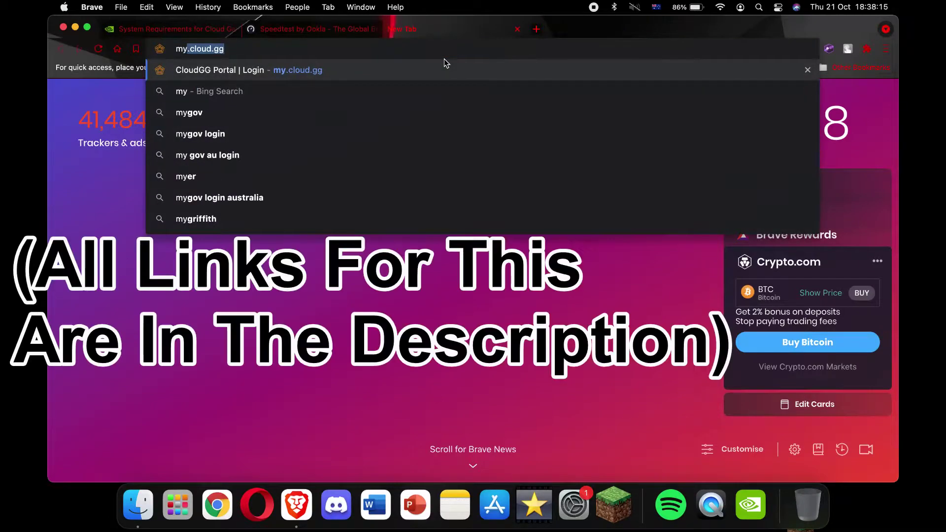
text(.cloud.)
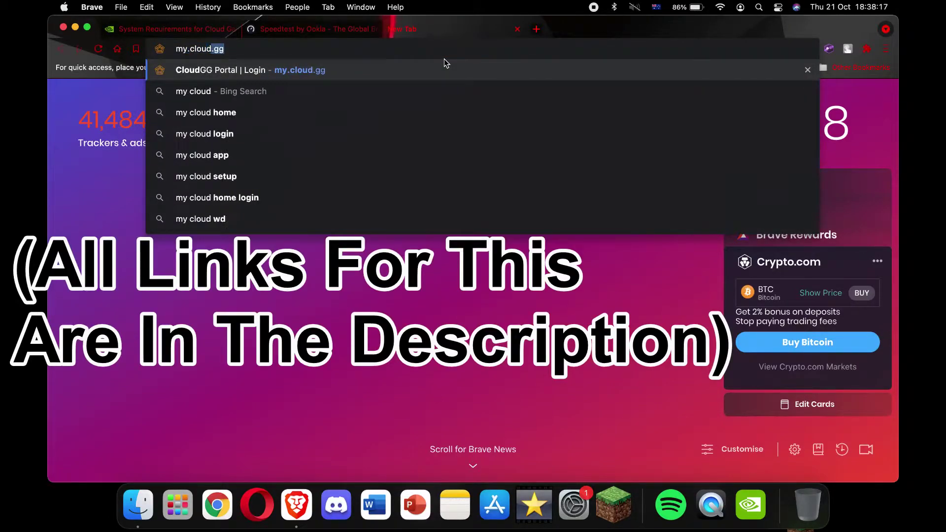
text(gg)
key(Return)
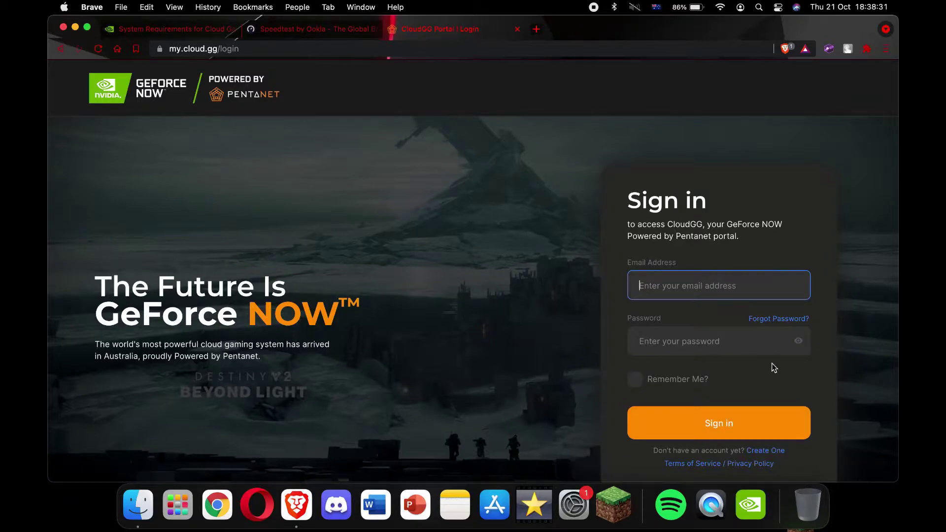
click(767, 451)
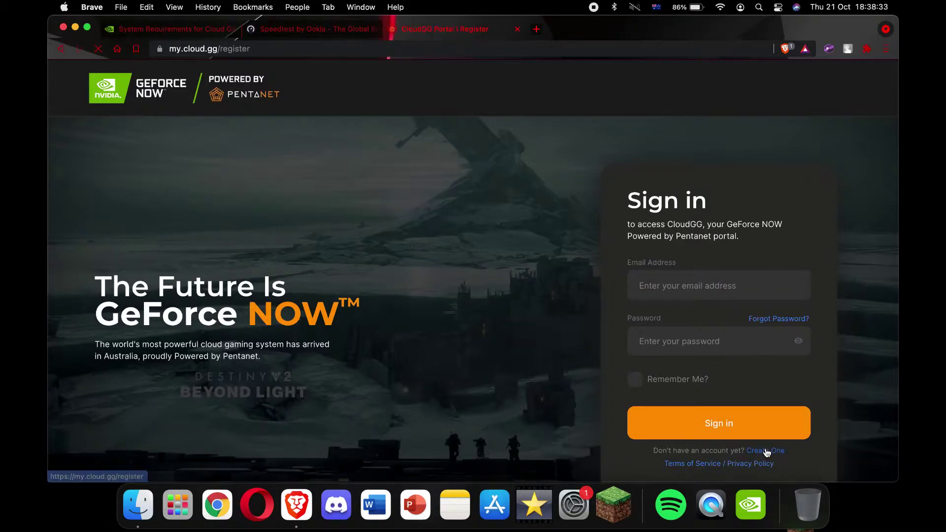
Step: Fill in the sign-up e-mail, date of birth and postcode, then continue to the next step
scroll(448, 351, down, 3)
key(super+v)
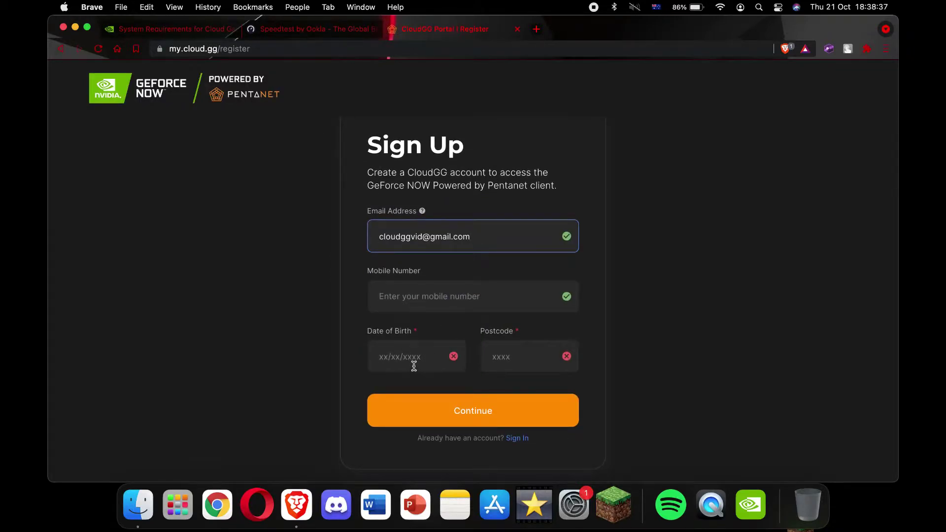
click(414, 365)
text(21/0)
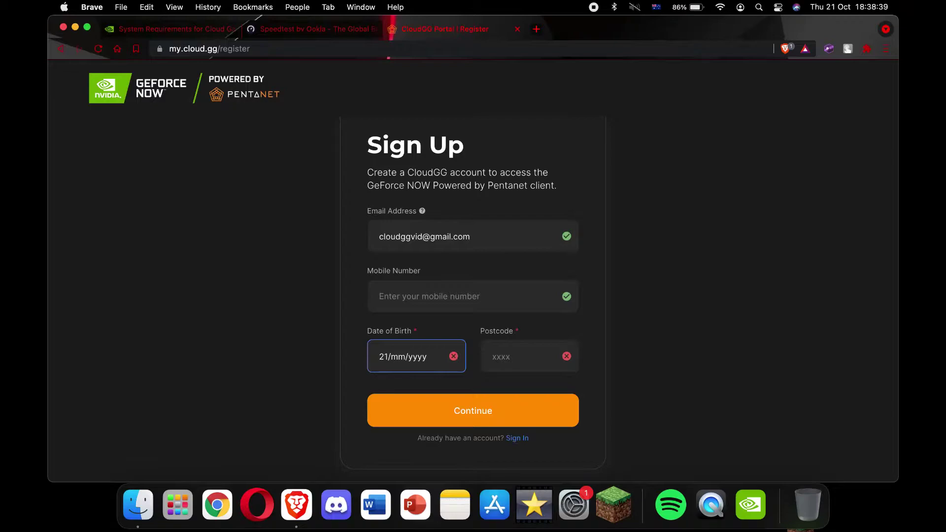
text(3/1999)
click(527, 361)
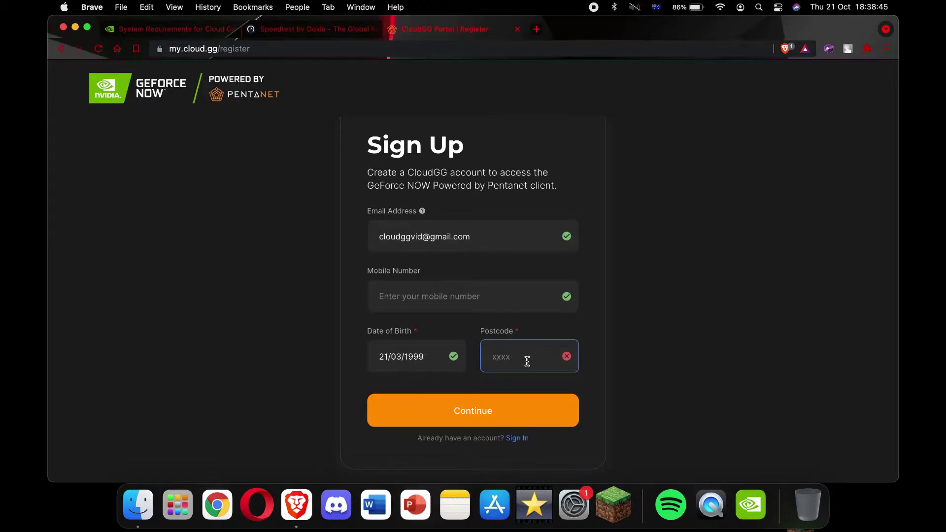
text(2469)
click(516, 405)
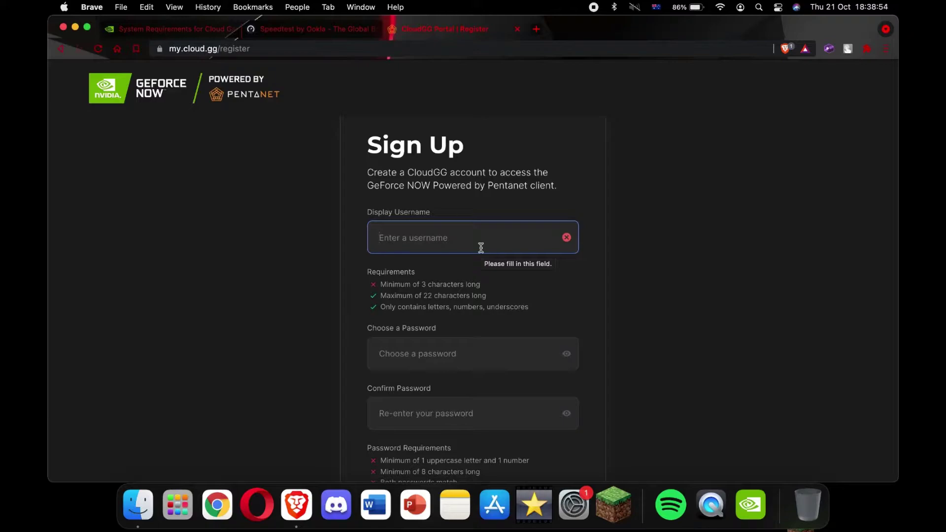
Step: Enter the display username for the new CloudGG account
text(likean)
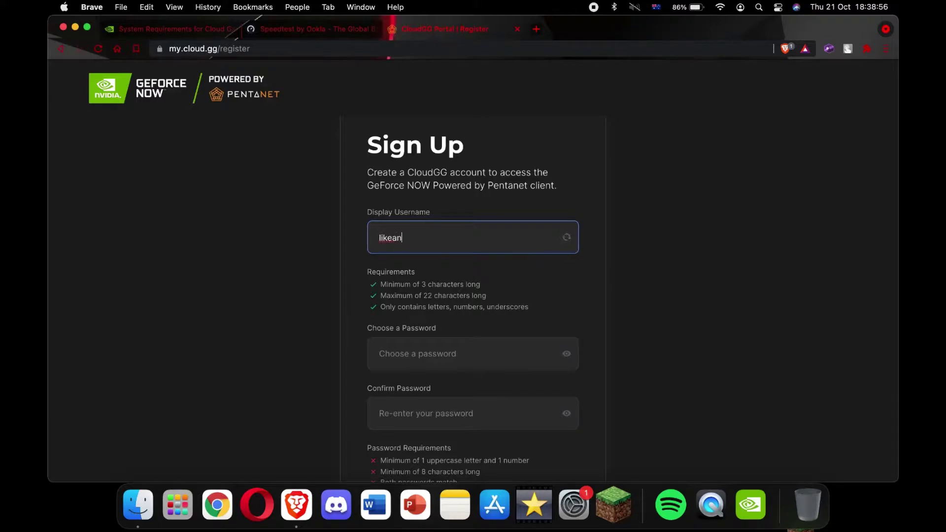
text(dsubfor1)
click(436, 353)
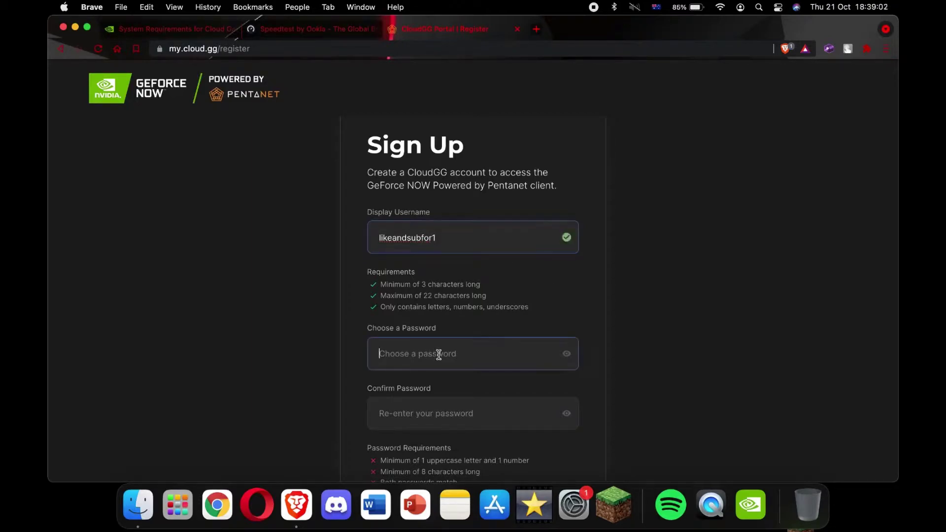
click(436, 227)
text(d)
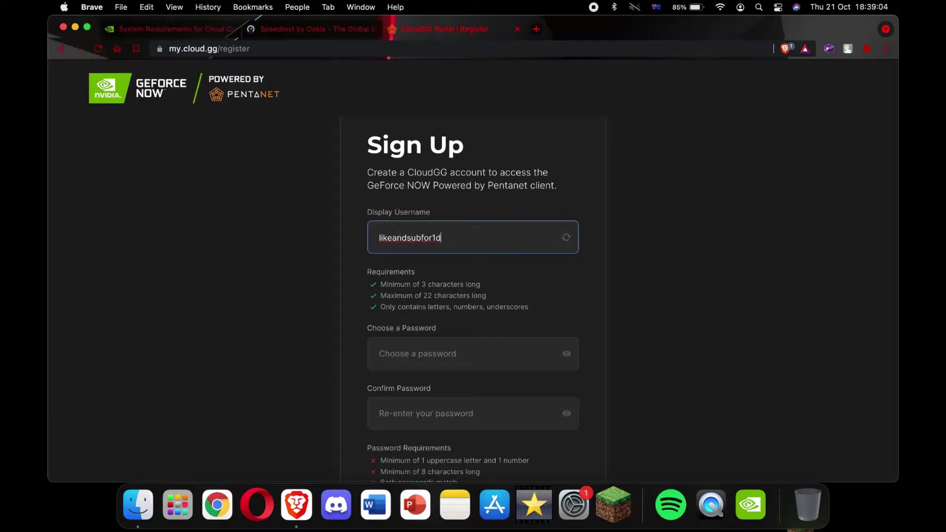
text(ollar)
click(540, 281)
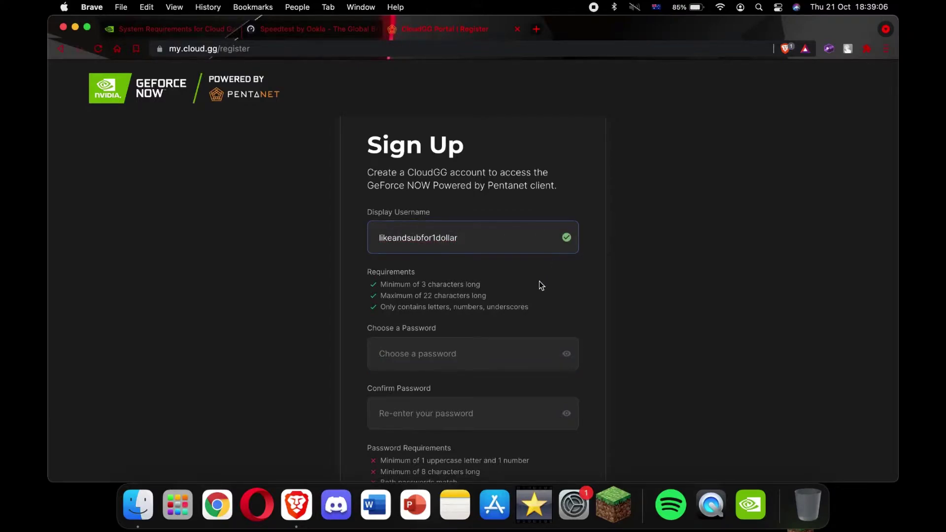
Step: Enter and confirm the account password, accept both terms, and submit the registration
click(501, 352)
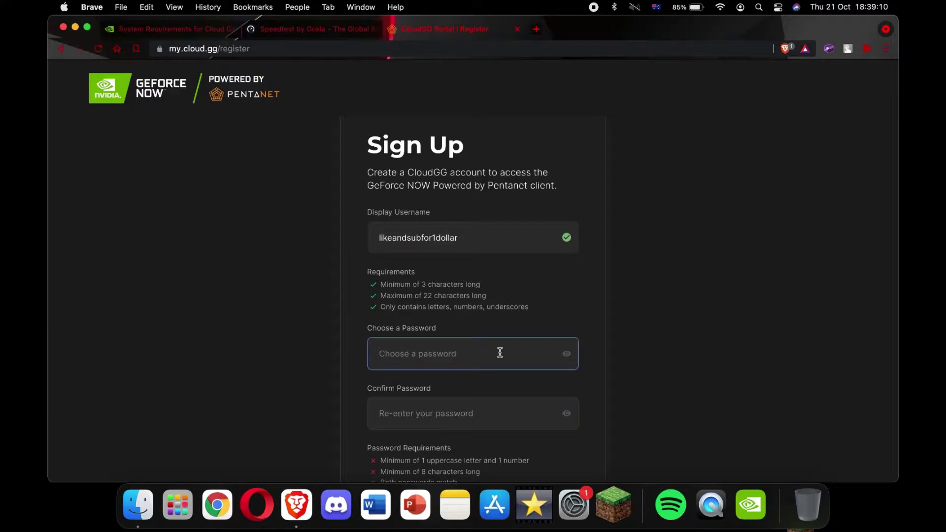
text(••••••••••••)
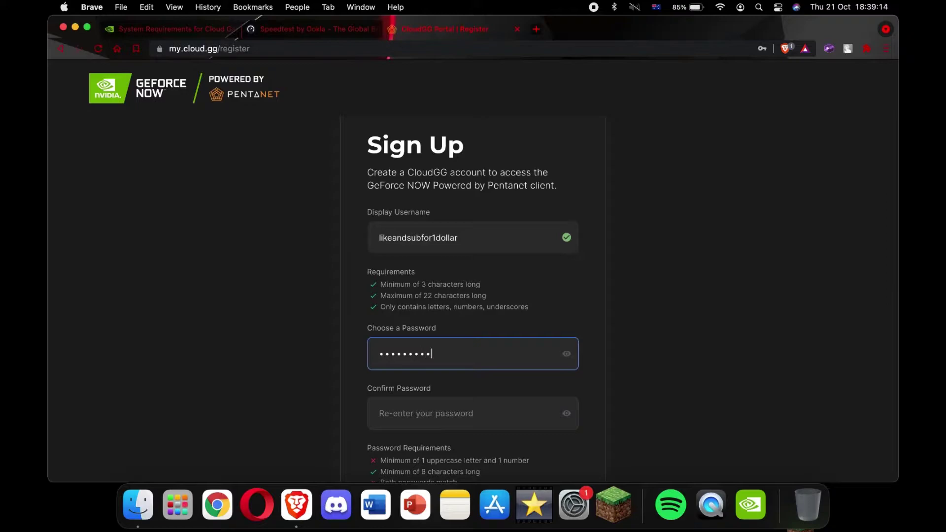
click(467, 413)
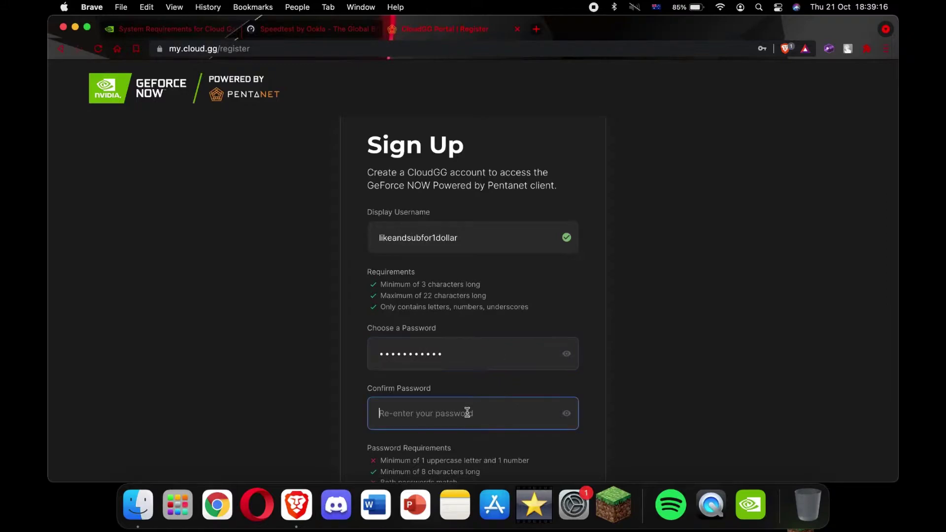
text(••••••••••••)
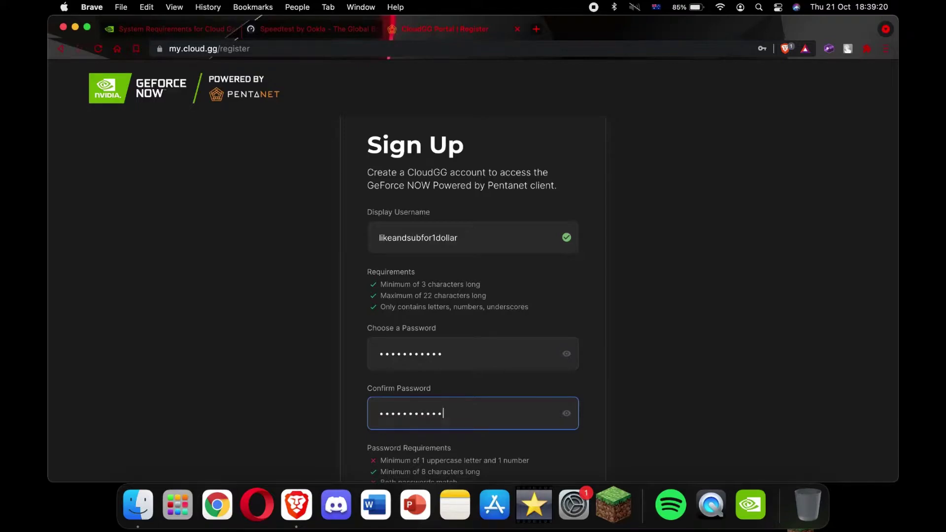
click(314, 359)
scroll(314, 359, down, 4)
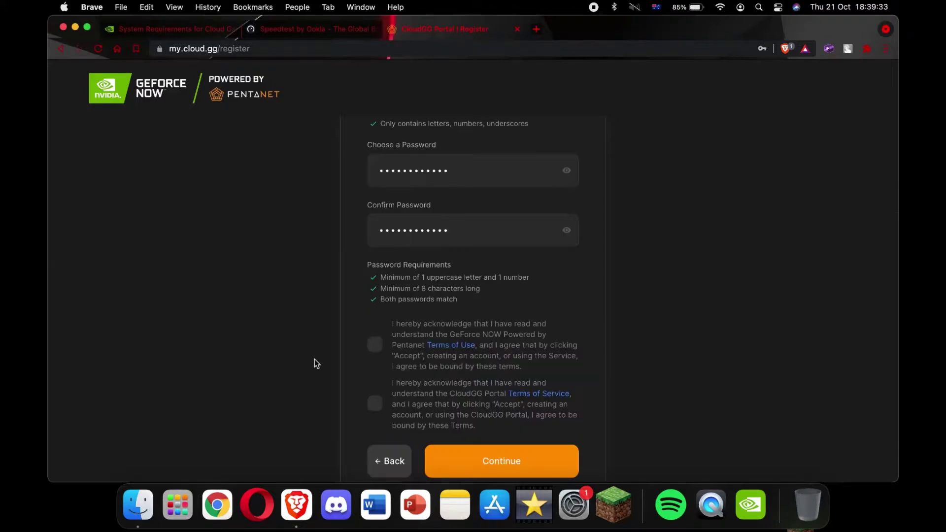
click(375, 344)
click(381, 408)
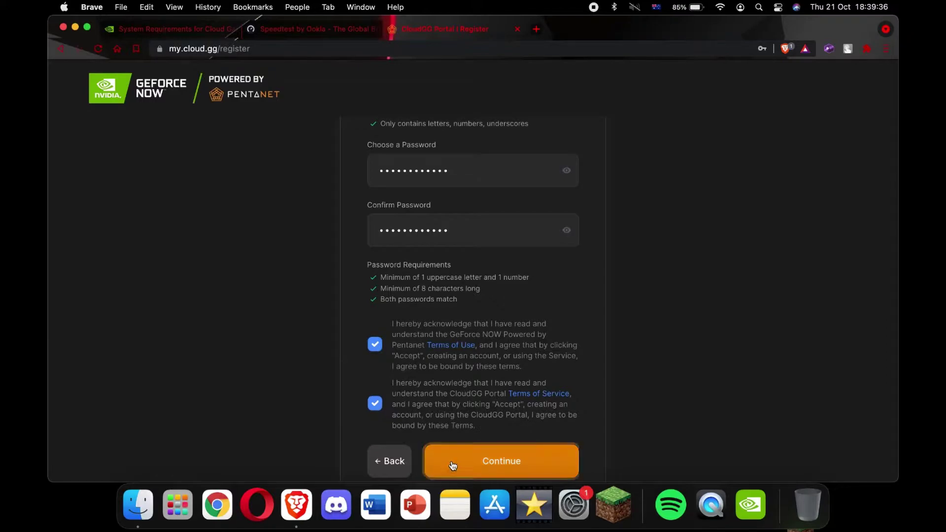
click(450, 462)
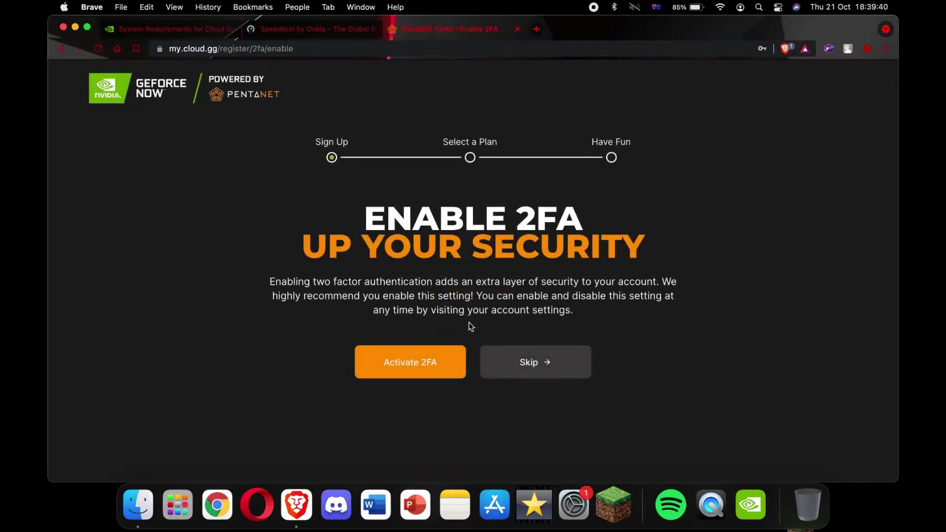
Step: Skip 2FA, pick the free Basic plan with 1-hour sessions, accept the terms and activate it
click(501, 374)
scroll(512, 350, down, 2)
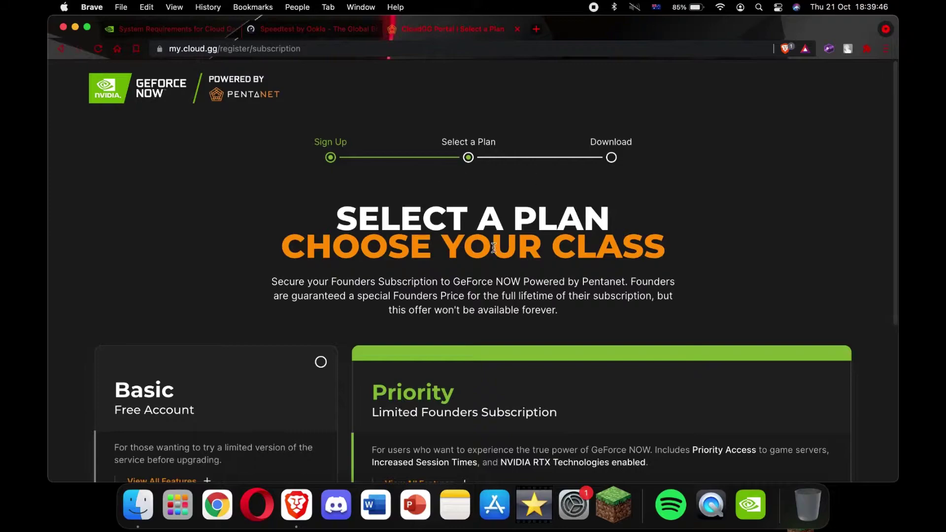
scroll(450, 389, down, 8)
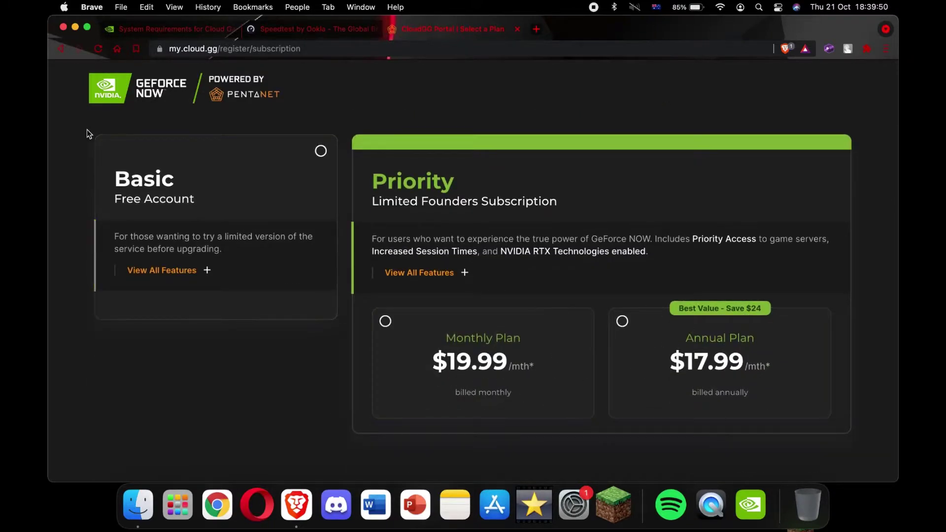
click(320, 151)
click(157, 274)
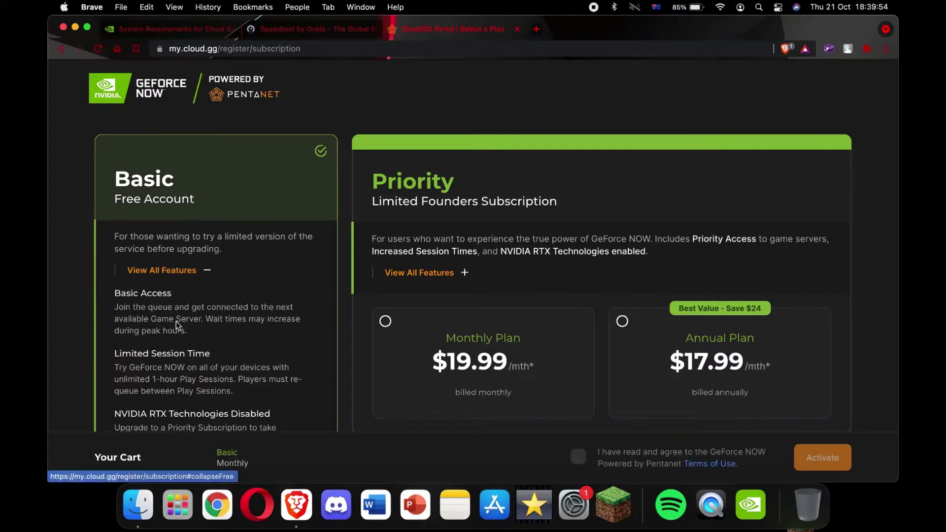
scroll(170, 324, down, 3)
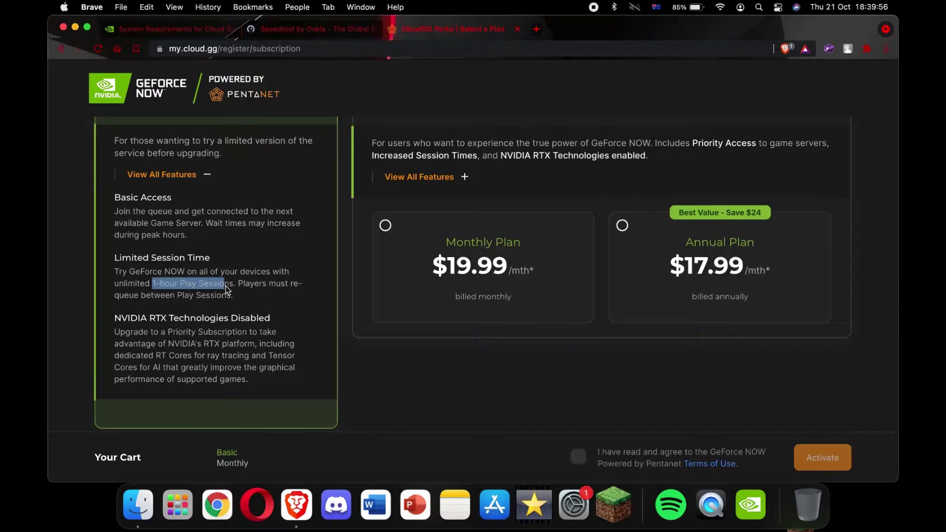
drag(226, 289, 242, 291)
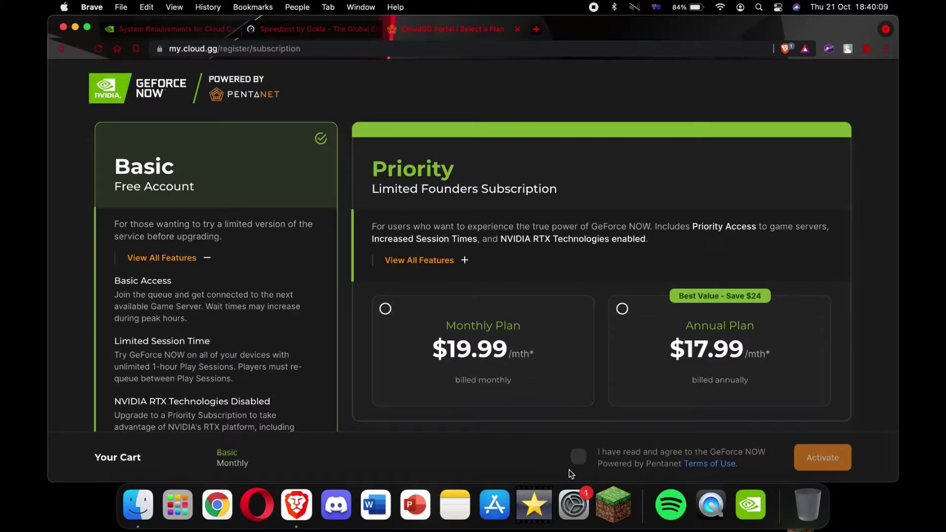
click(578, 457)
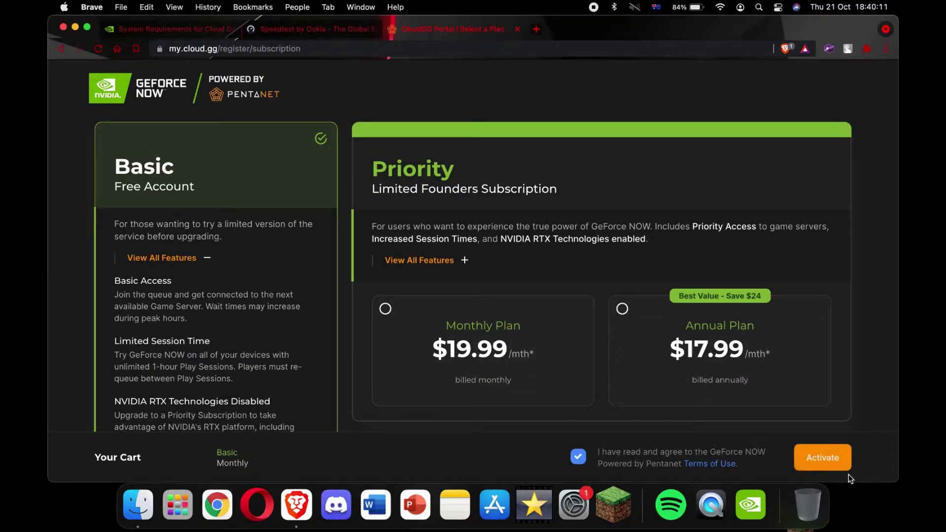
click(835, 467)
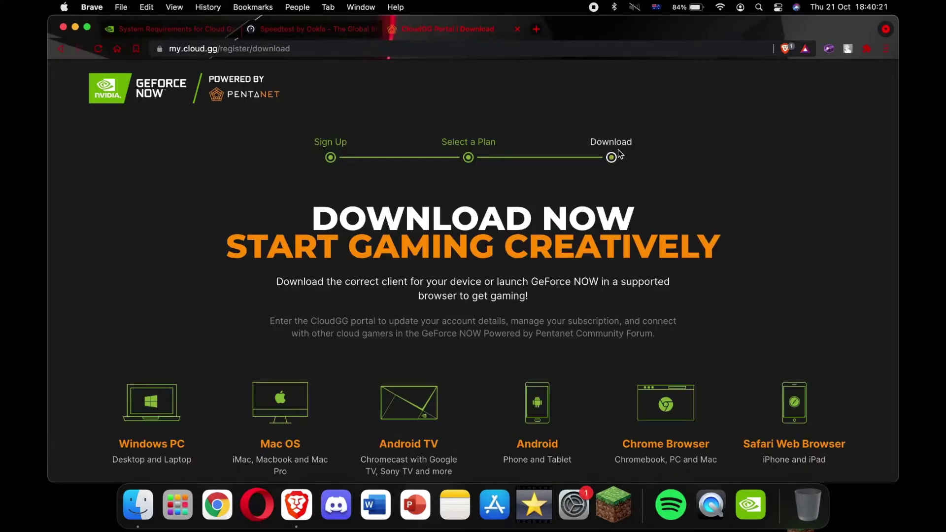
Step: Download the Mac OS .dmg GeForce NOW client and open the installer
scroll(583, 268, down, 3)
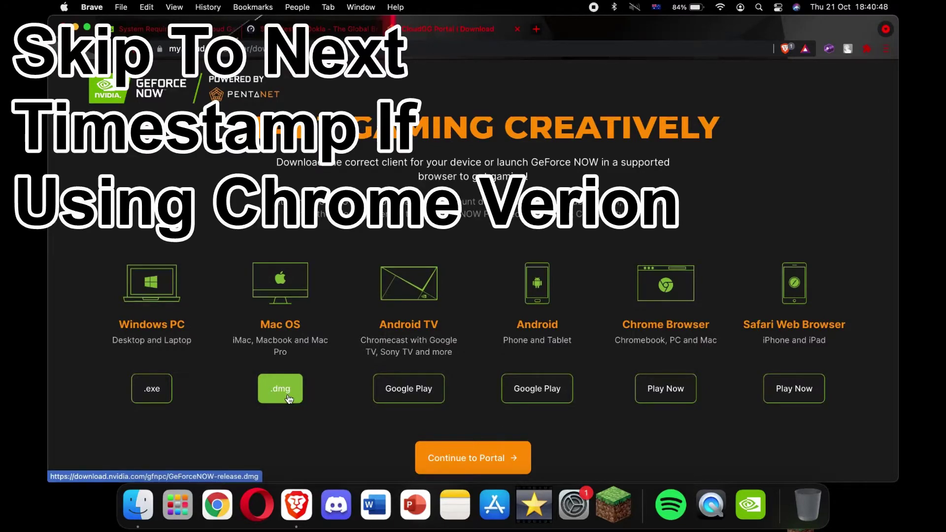
click(289, 398)
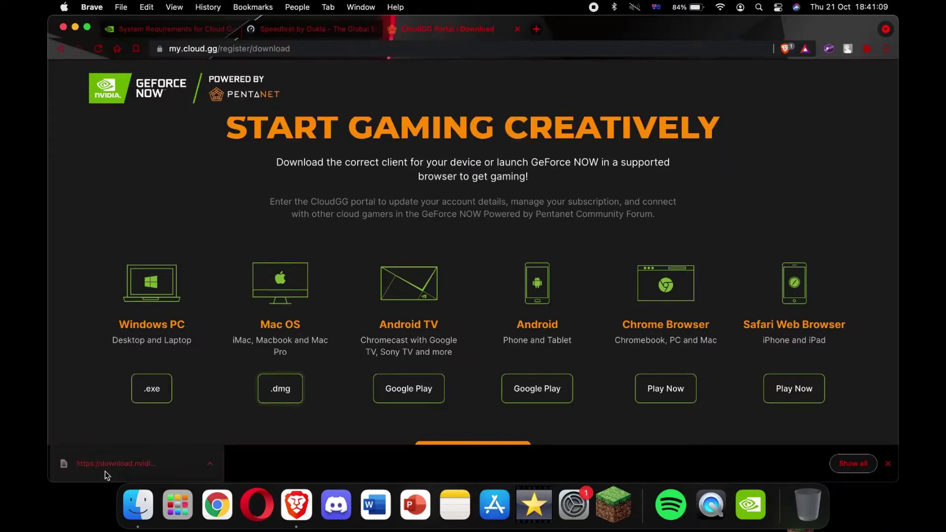
click(106, 474)
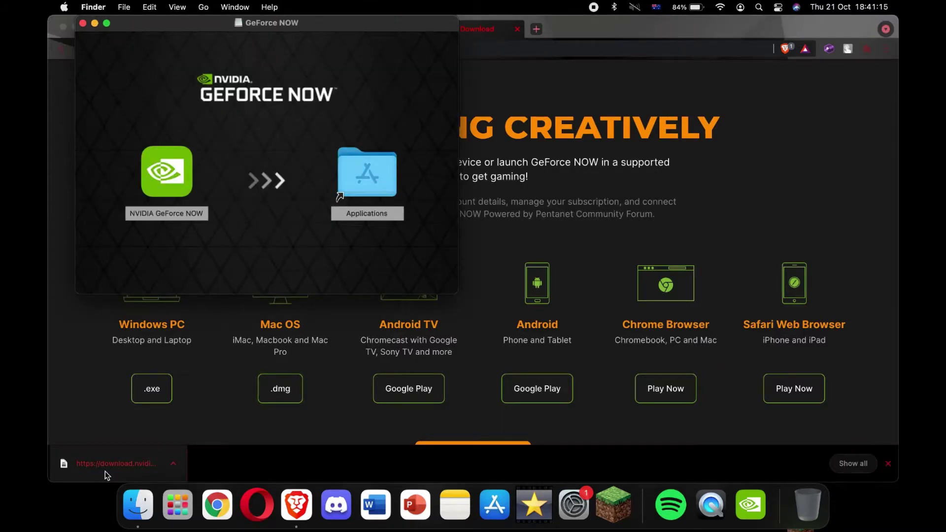
Step: Install GeForce NOW into Applications, replacing the old copy, and bring up Launchpad
drag(181, 180, 389, 188)
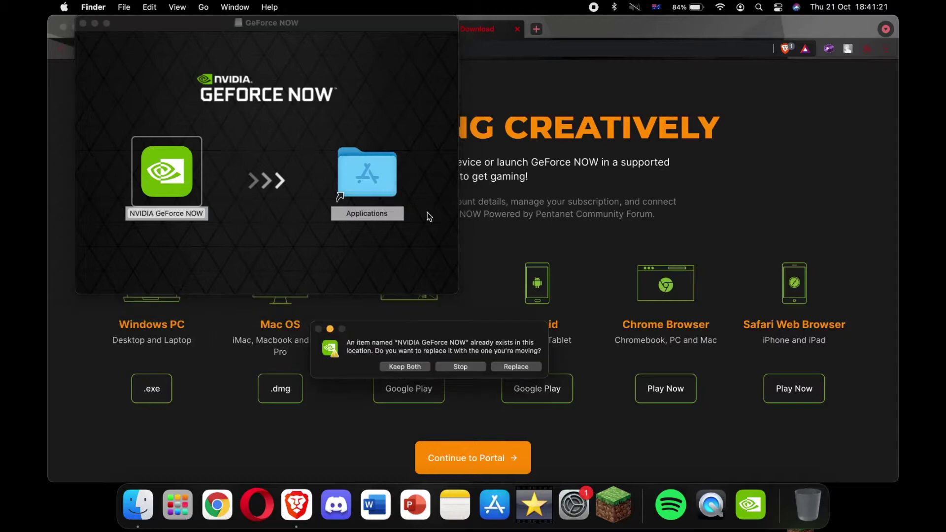
click(531, 367)
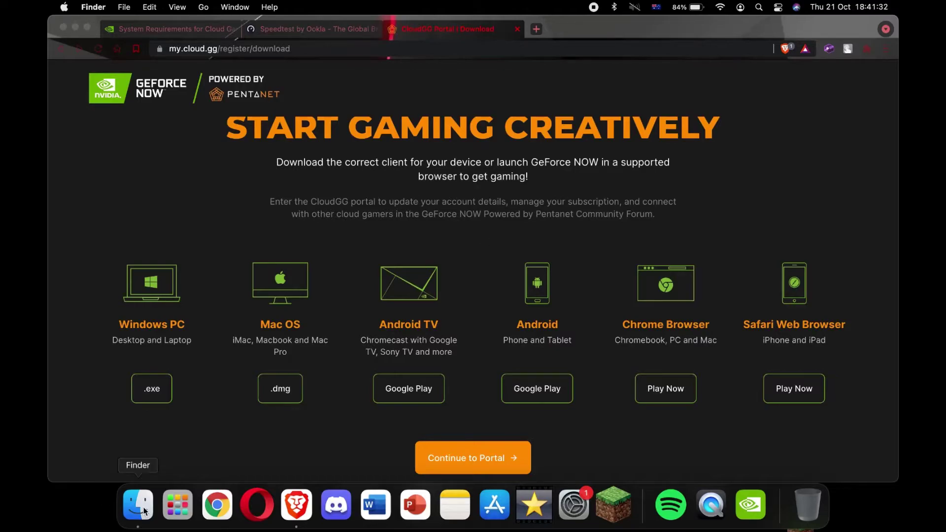
click(177, 504)
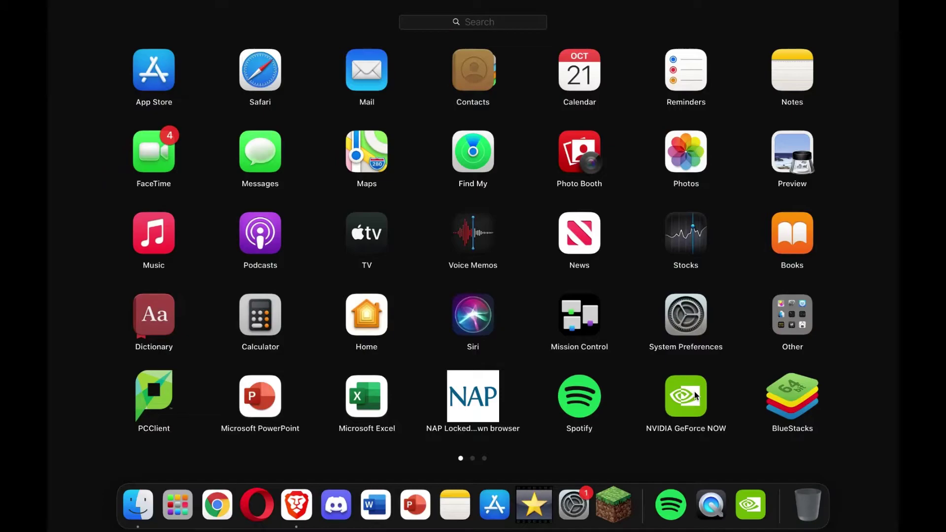
Step: Launch GeForce NOW past the security prompt, maximise its window, and begin logging in
click(696, 396)
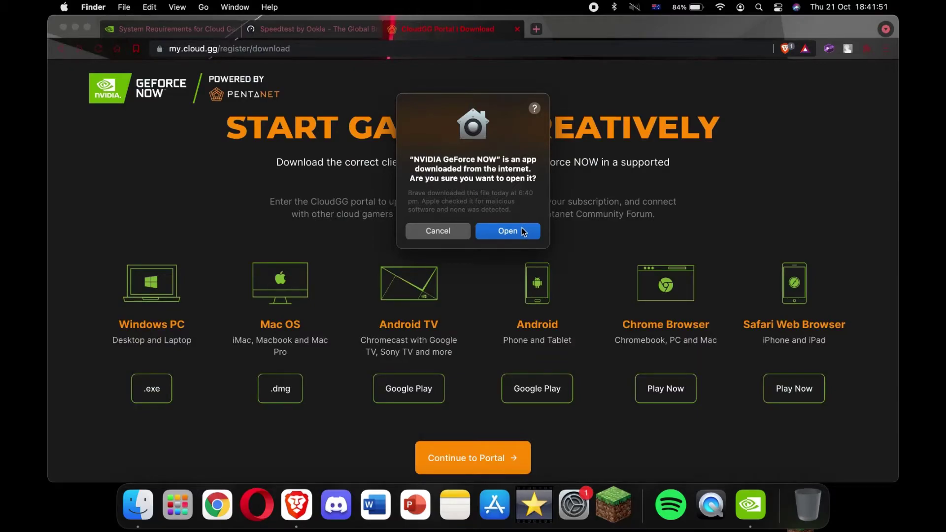
click(523, 232)
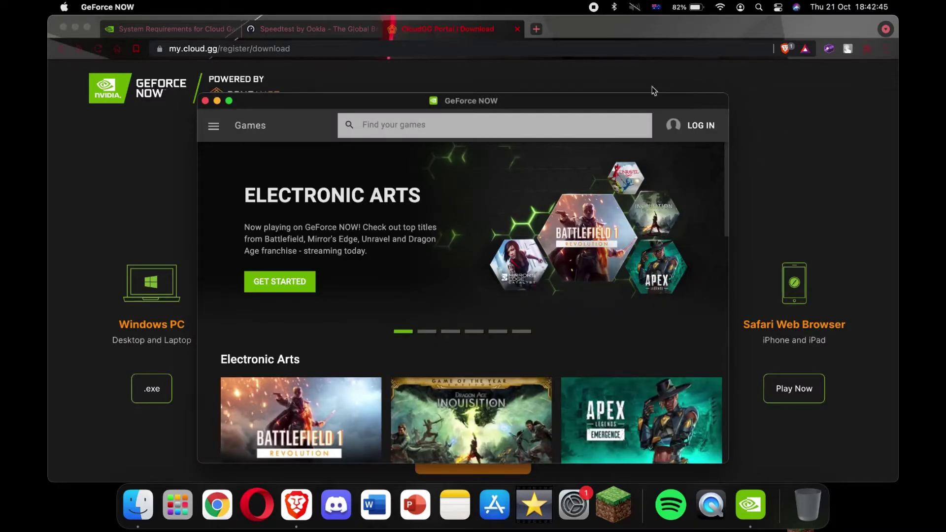
click(228, 100)
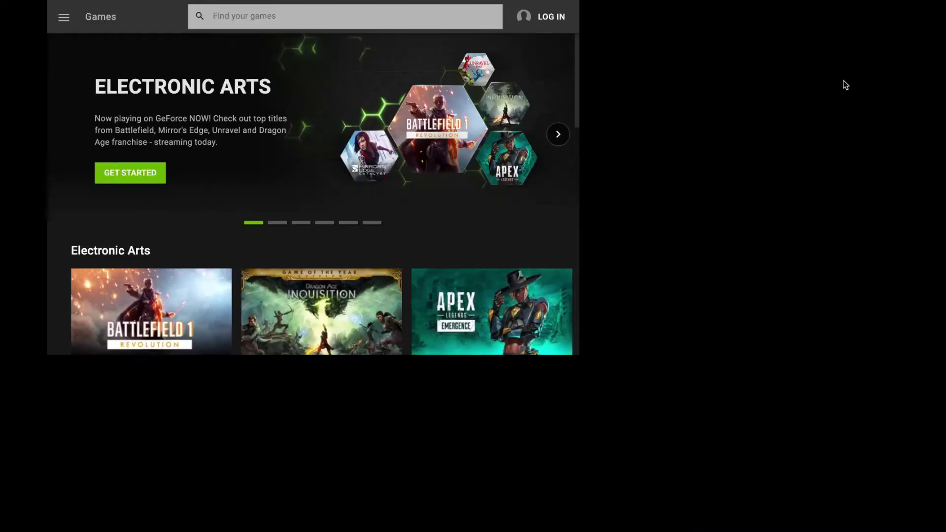
click(877, 16)
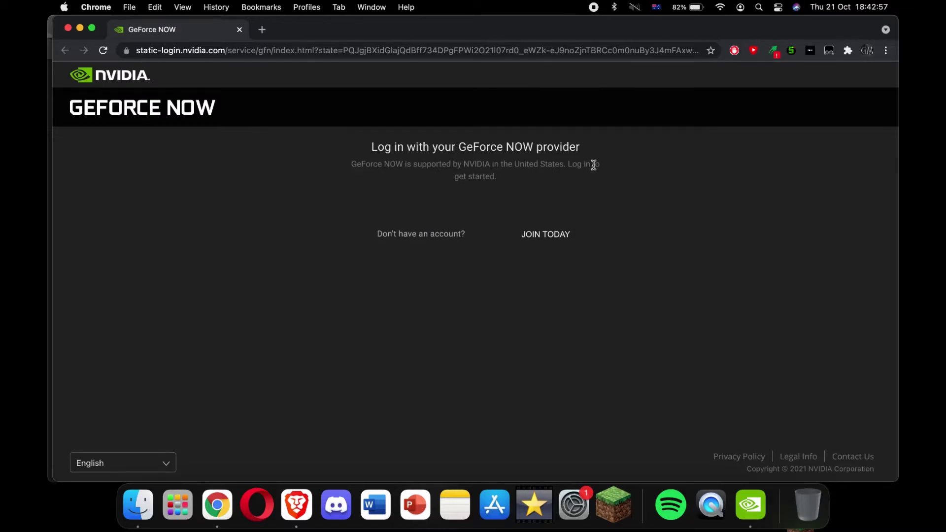
Step: Log in through the Pentanet provider and return to the GeForce NOW app
click(506, 215)
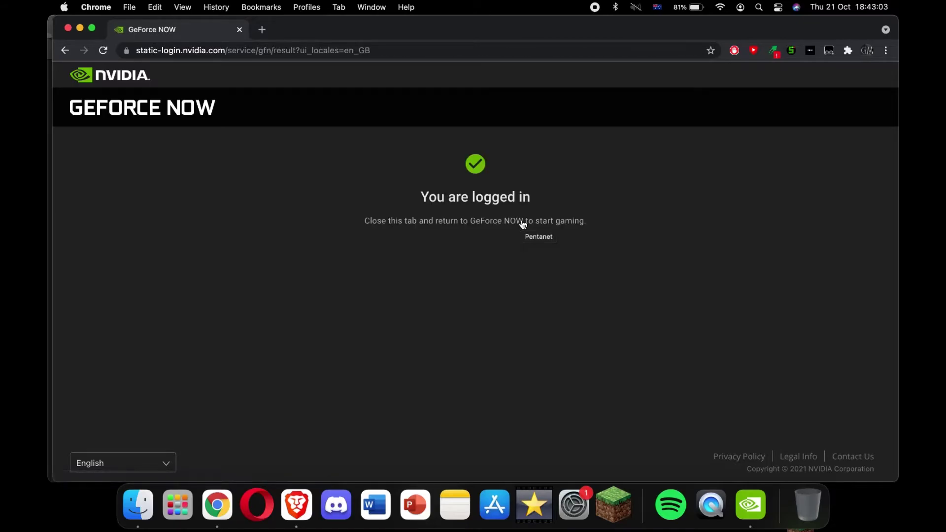
click(68, 28)
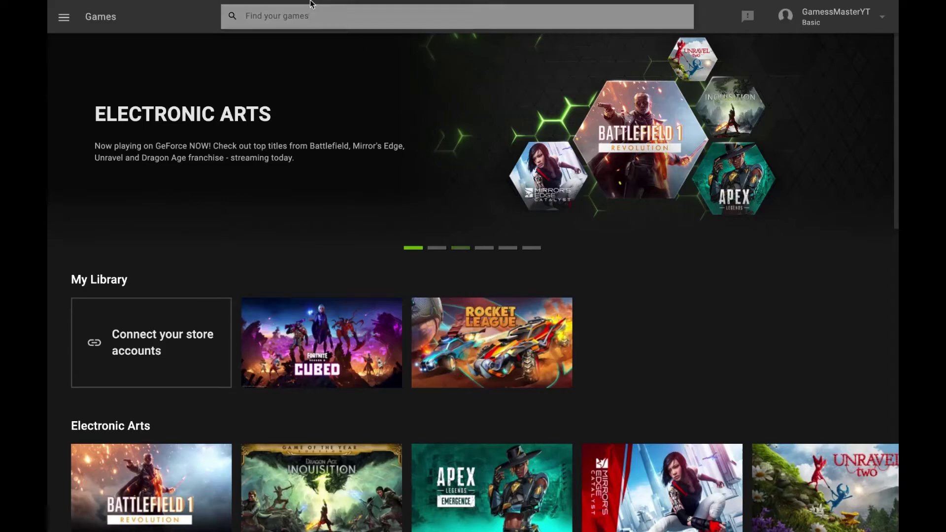
Step: Search the catalogue for 'fortnite' and start connecting the Epic Games account
click(306, 24)
text(fortnite)
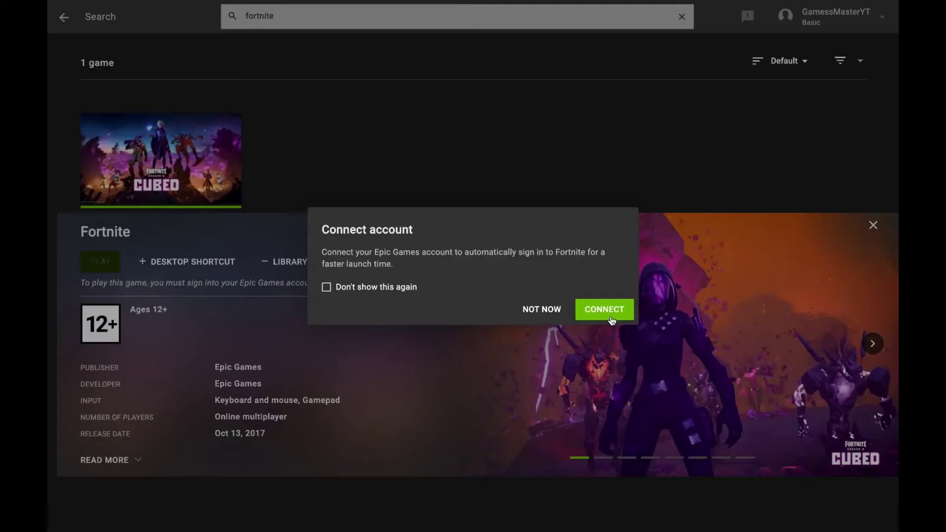
click(610, 316)
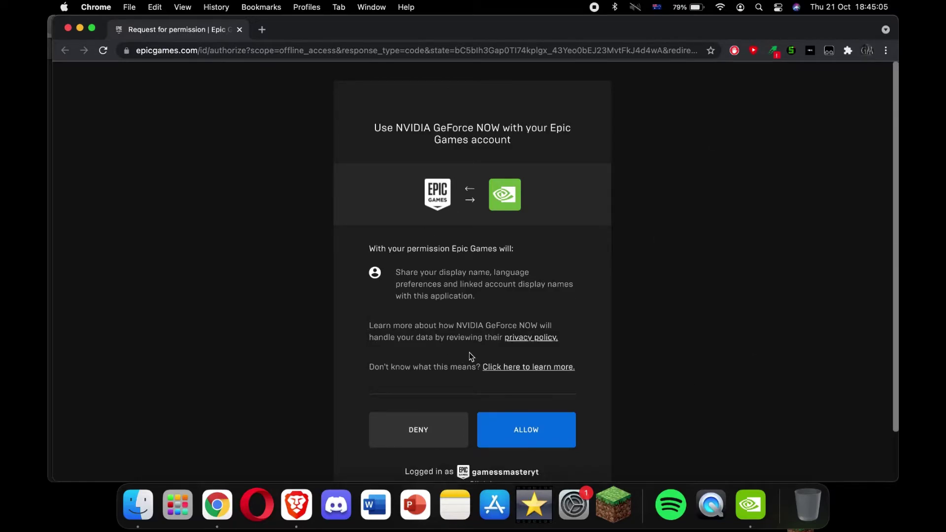
Step: Allow GeForce NOW to use the Epic Games account and dismiss the confirmation to launch Fortnite
scroll(545, 429, down, 2)
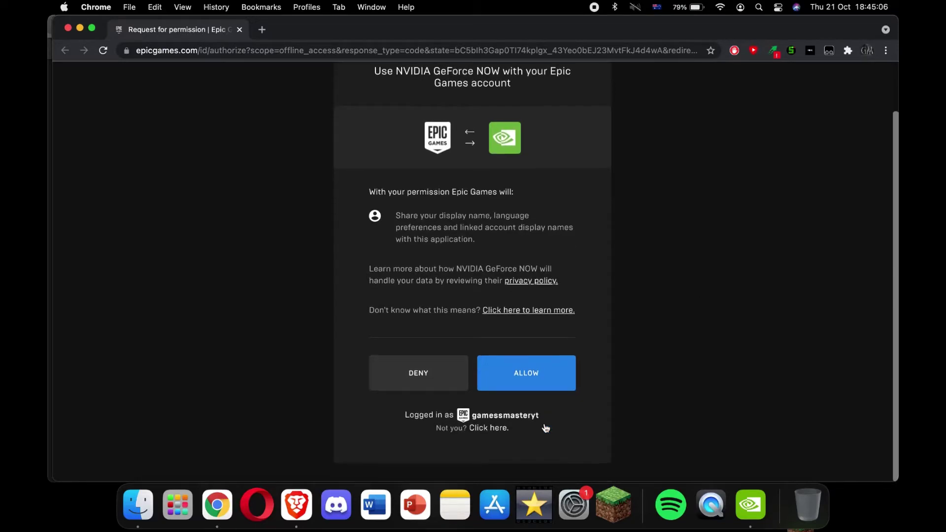
click(542, 373)
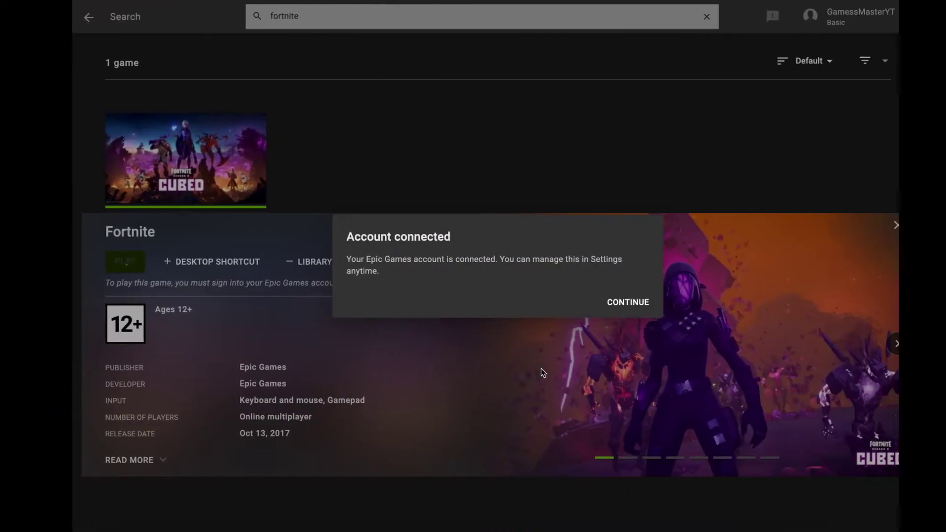
click(601, 311)
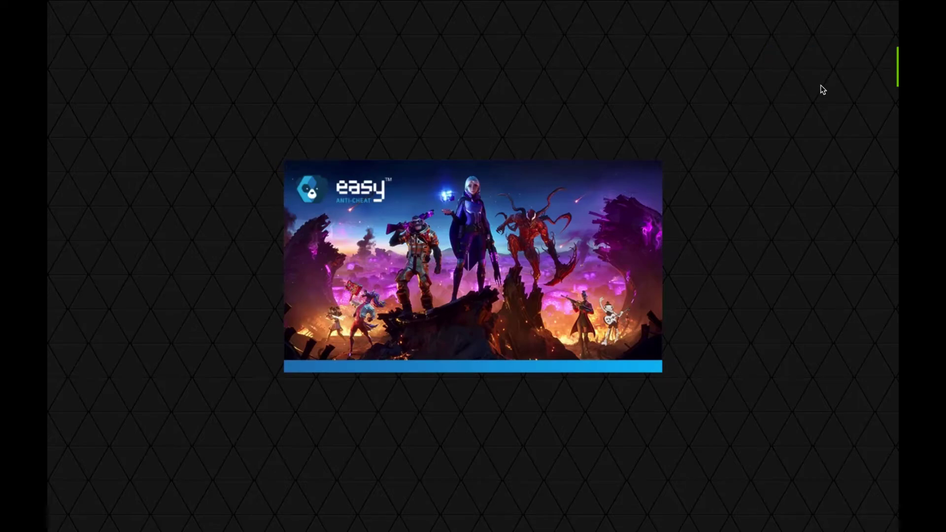
Step: Bring up the GeForce NOW in-game overlay (Super+G) once Fortnite shows its game mode screen
key(super+g)
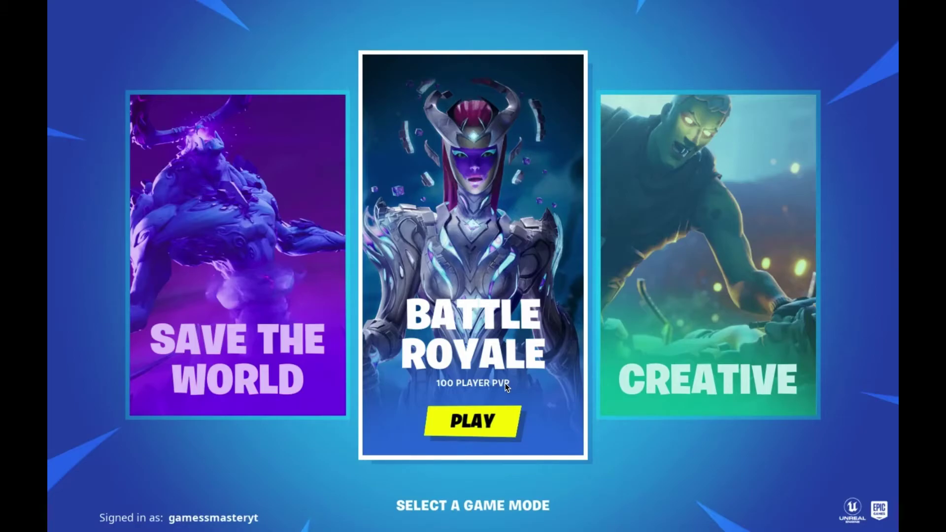
Step: Choose the Battle Royale mode and dismiss the Fortnitemares news screen
click(505, 383)
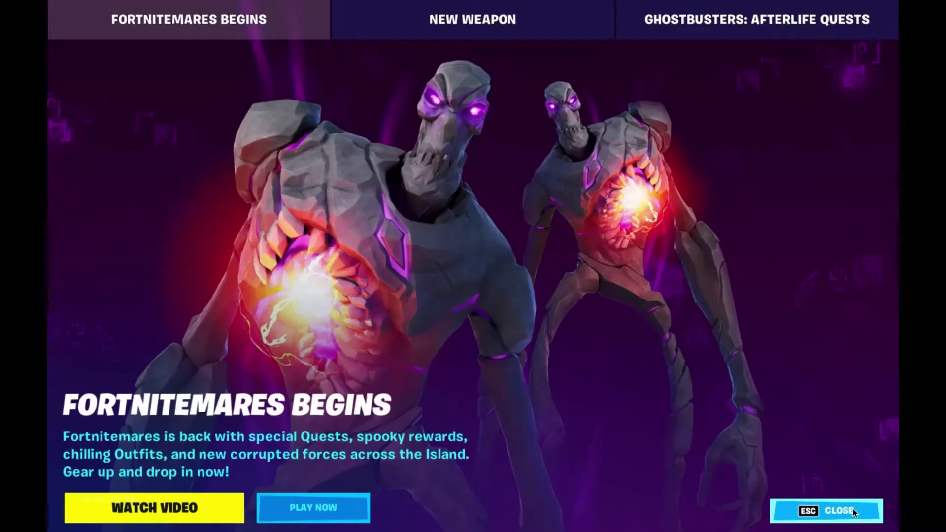
click(852, 510)
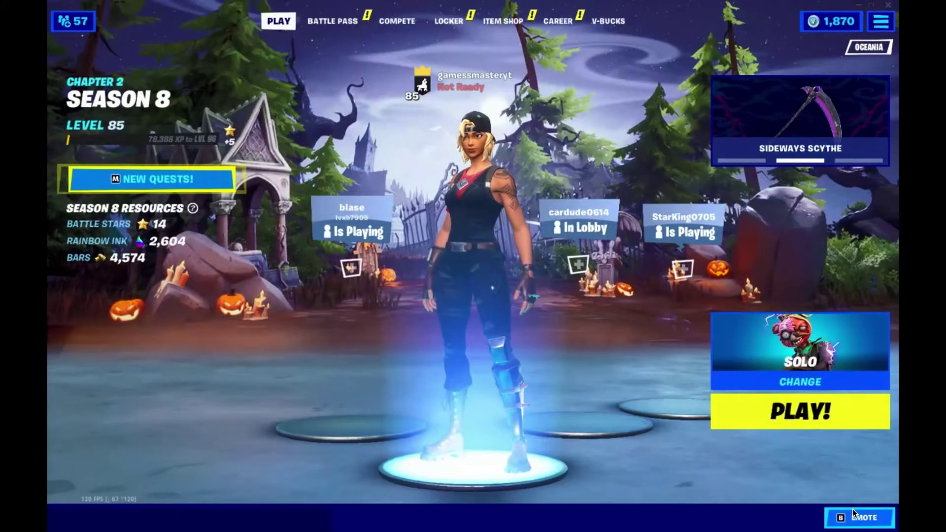
click(881, 21)
Step: Set Anti-Aliasing to OFF and Textures to LOW in video settings, apply, and return to the lobby
click(797, 40)
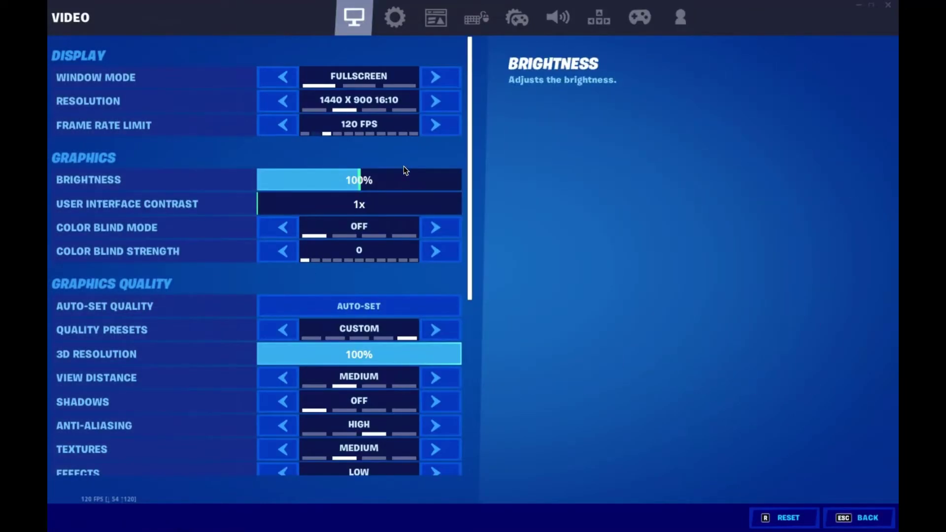
scroll(403, 167, down, 5)
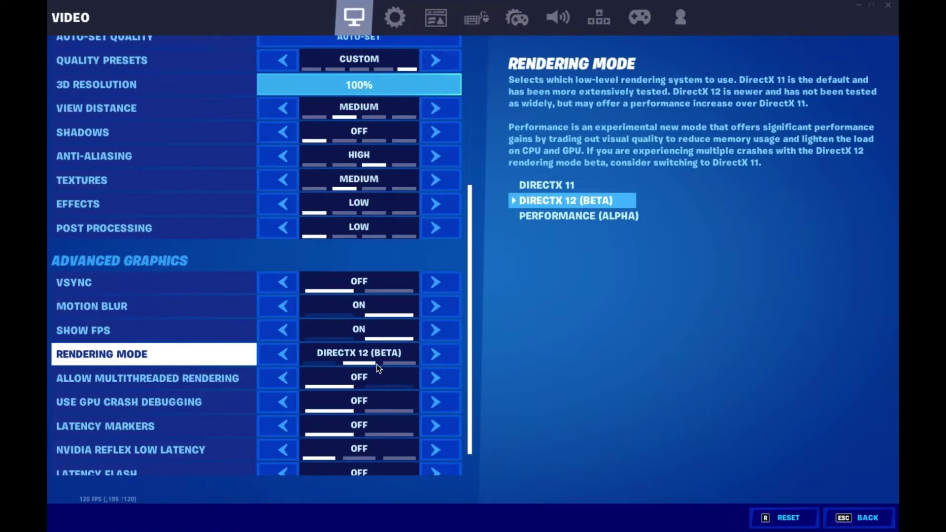
scroll(376, 365, up, 5)
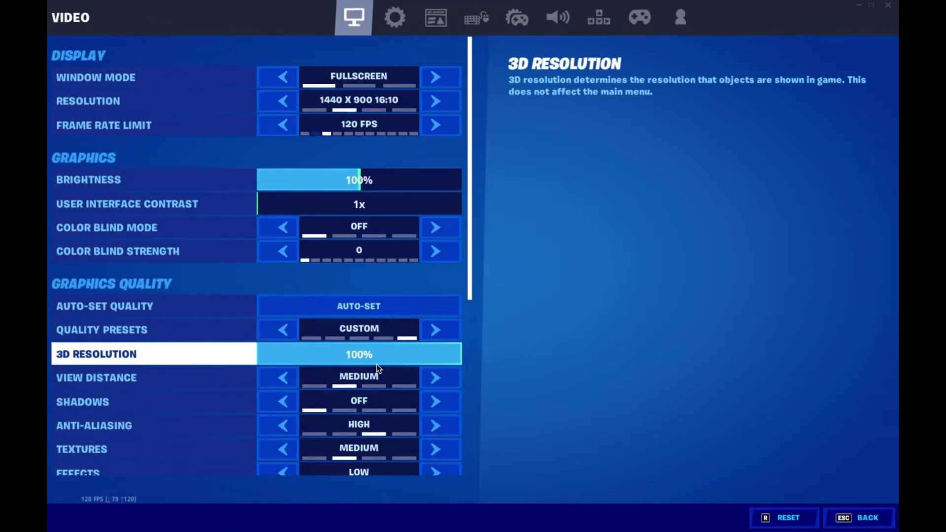
scroll(327, 428, down, 2)
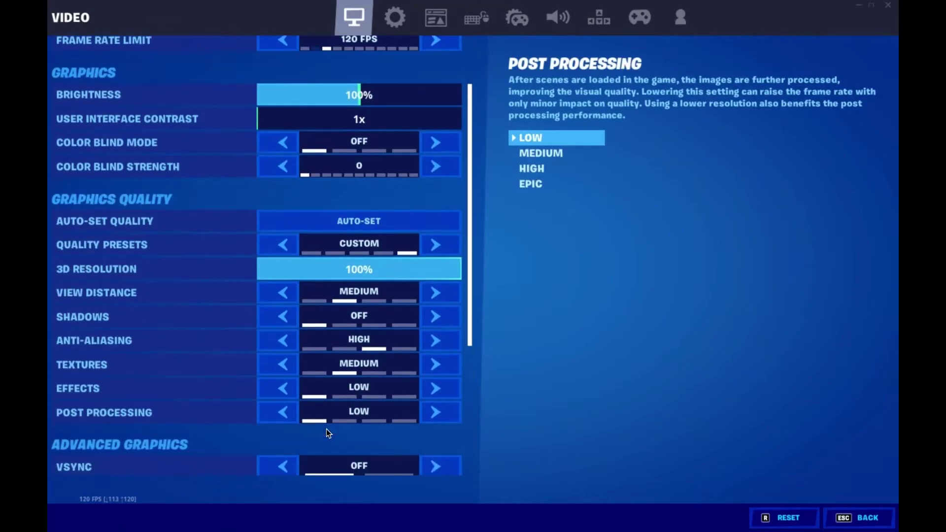
click(288, 345)
click(287, 346)
click(286, 364)
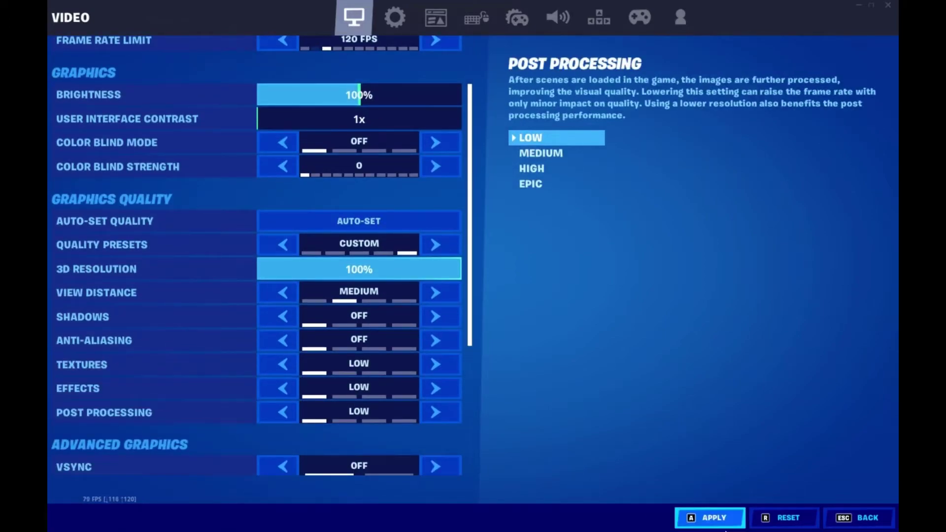
click(713, 517)
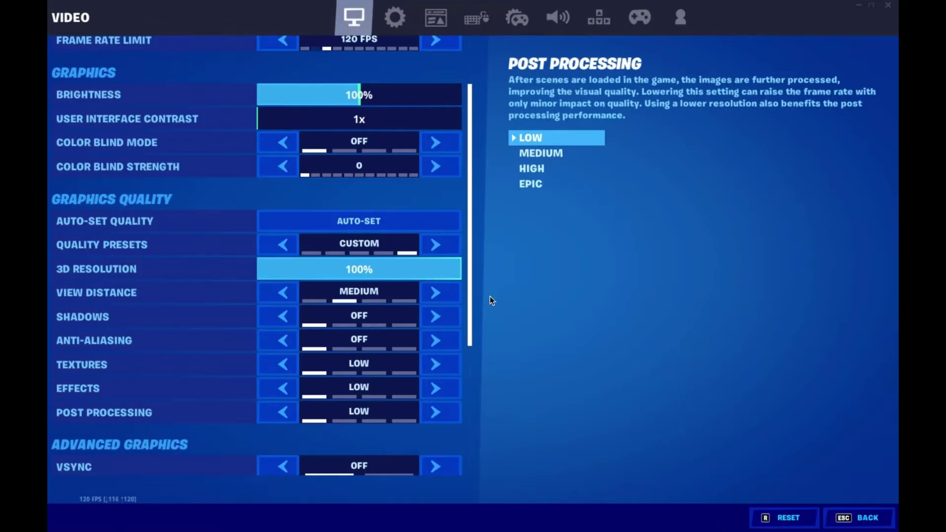
scroll(448, 175, up, 2)
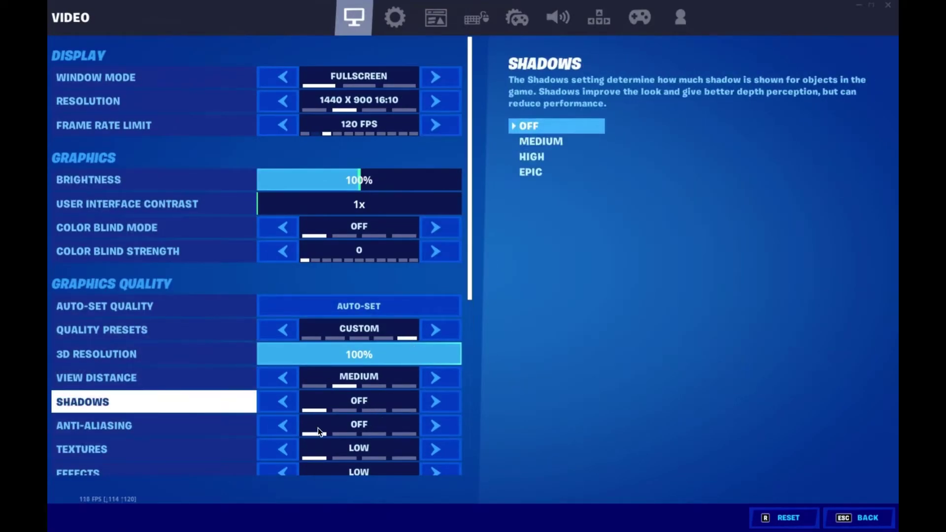
click(862, 518)
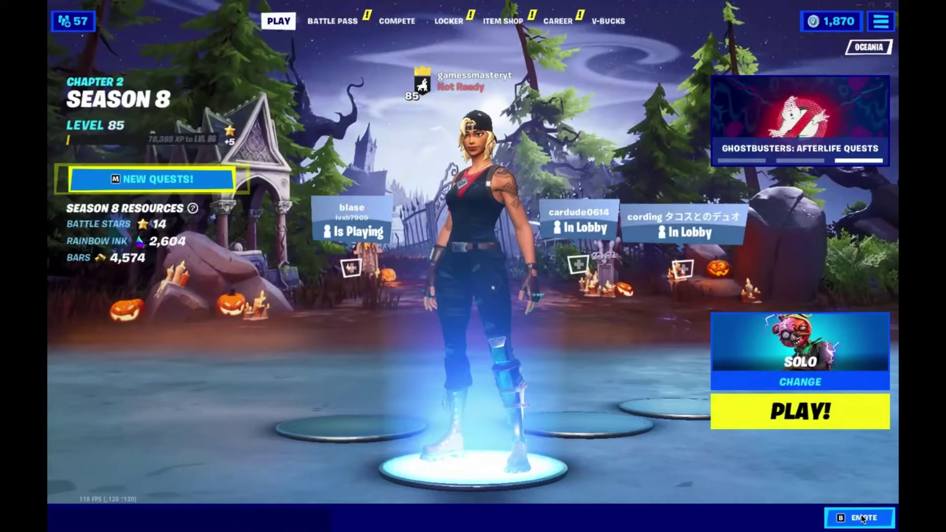
Step: Switch the game mode from Solo to Creative, start matchmaking, then show all desktops
click(847, 360)
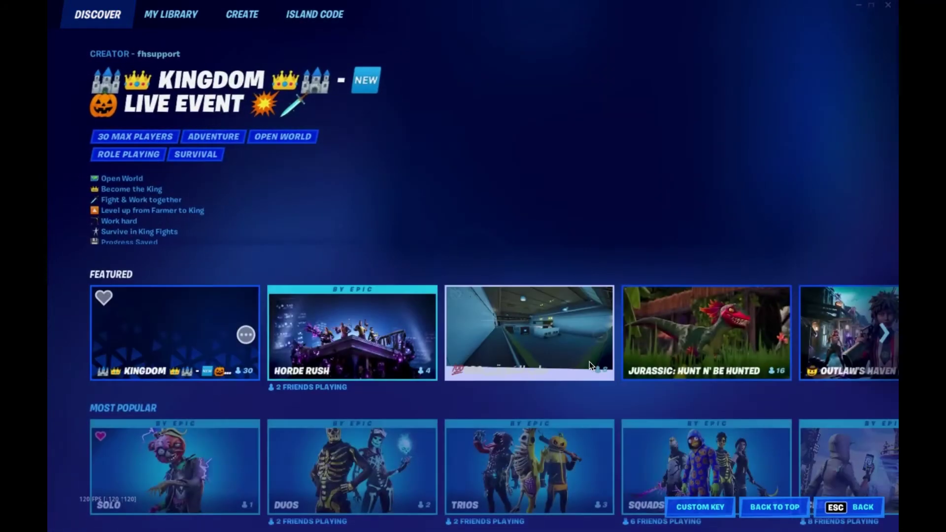
scroll(841, 478, down, 1)
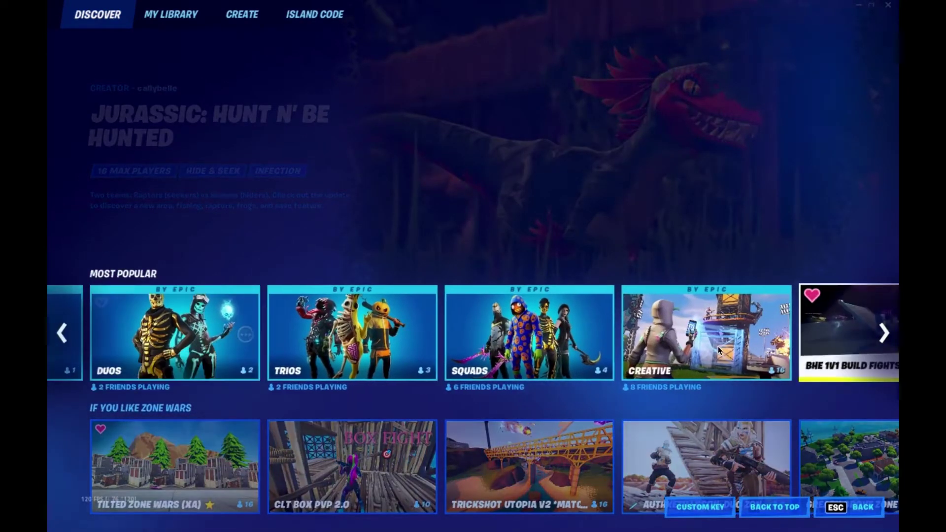
click(658, 335)
click(774, 418)
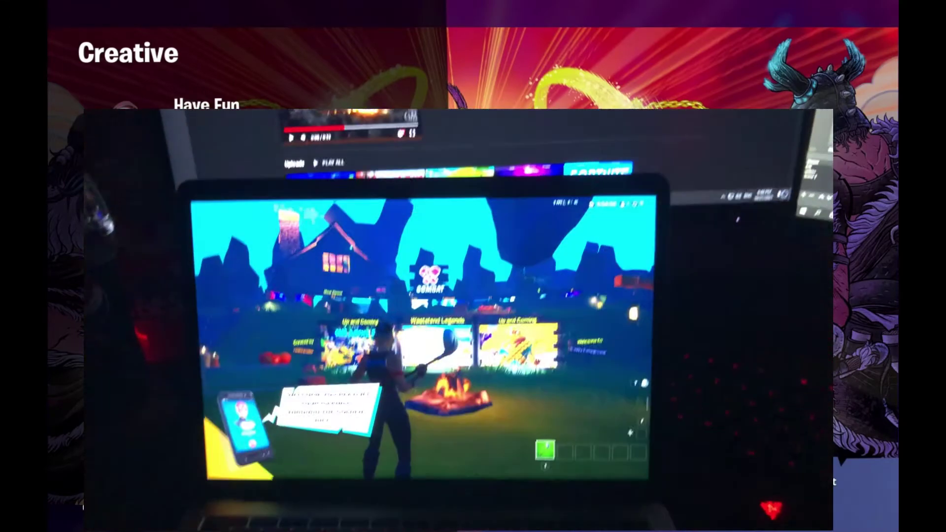
key(ctrl+Up)
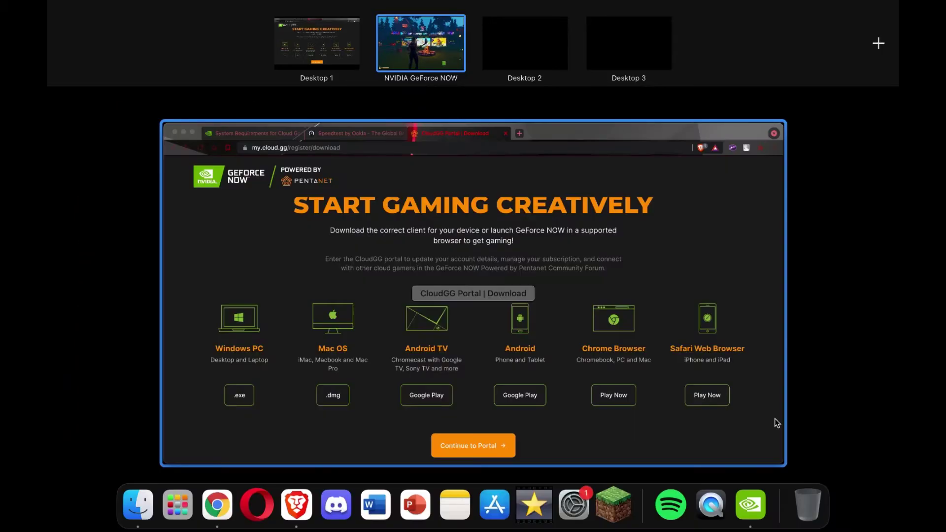
click(774, 418)
key(F4)
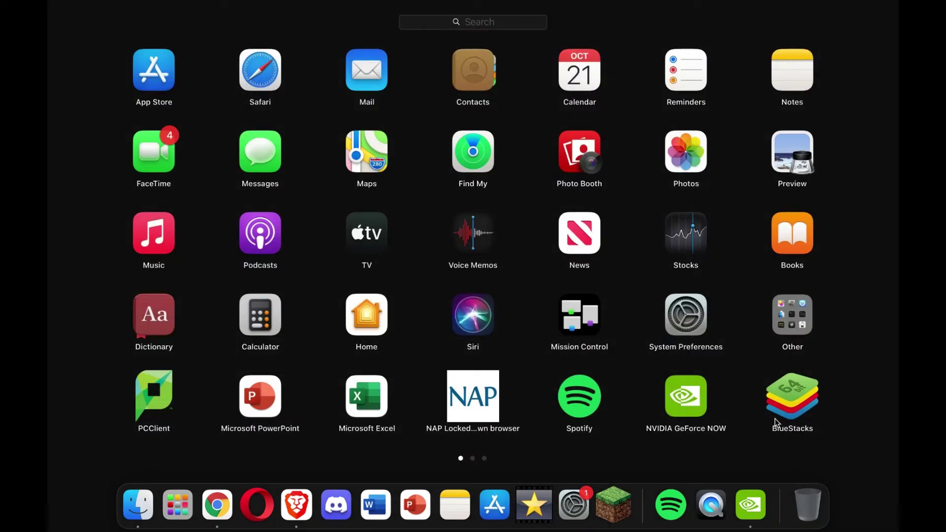
key(F4)
key(F3)
Step: Return to Fortnite, run past the cabins to the Realm Rescue portal, and open Change Destination
click(438, 39)
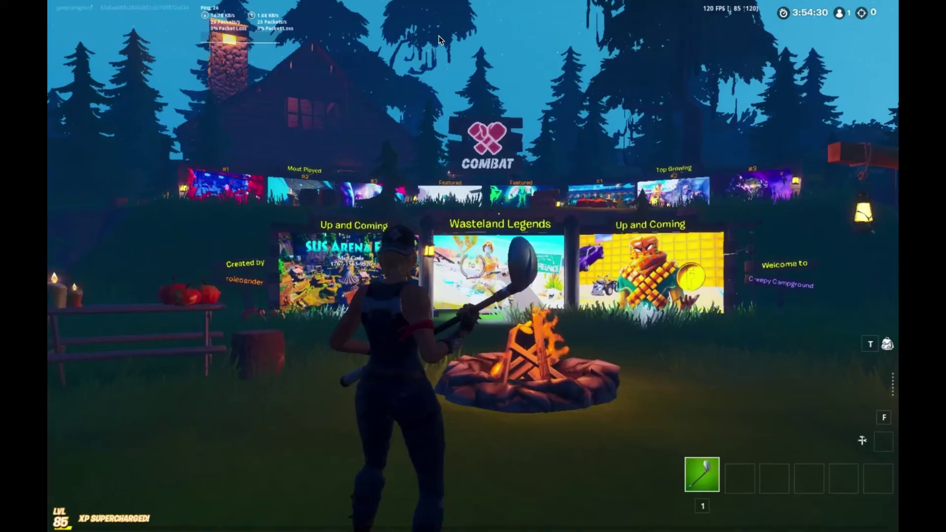
key(w)
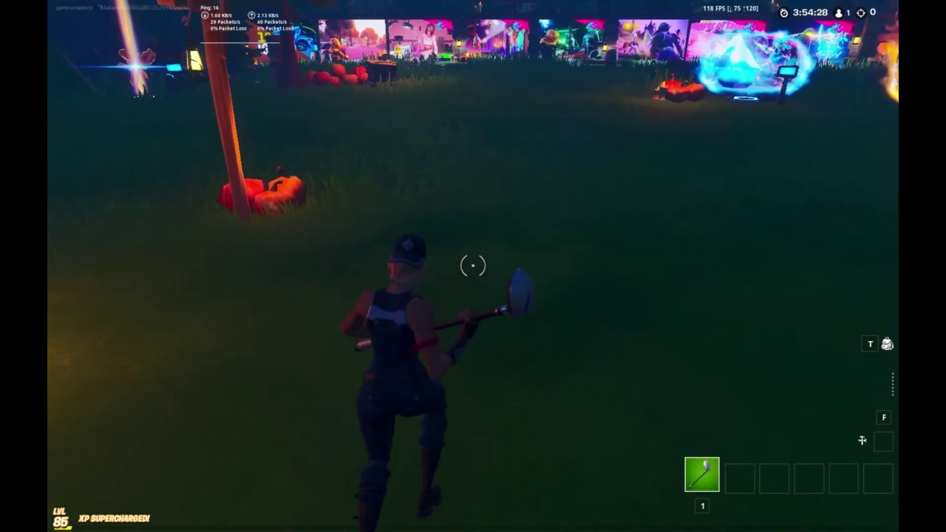
key(w)
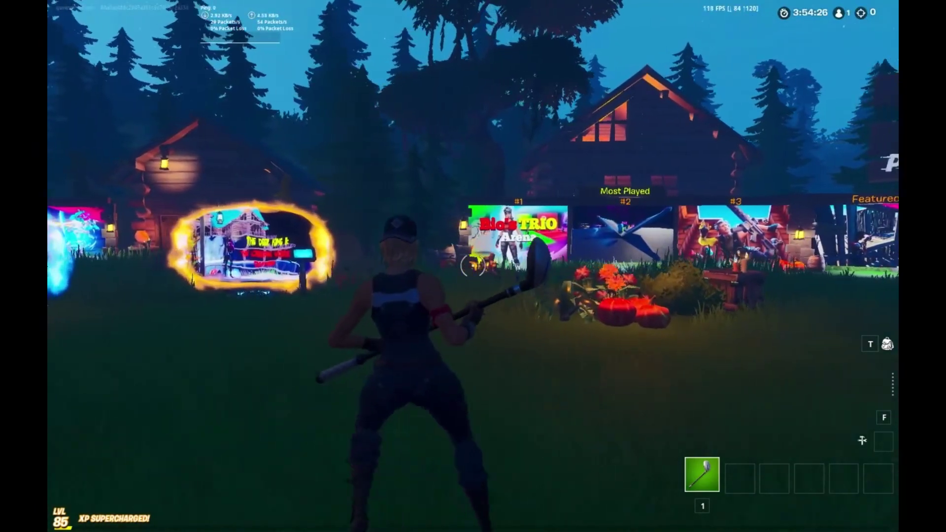
key(w)
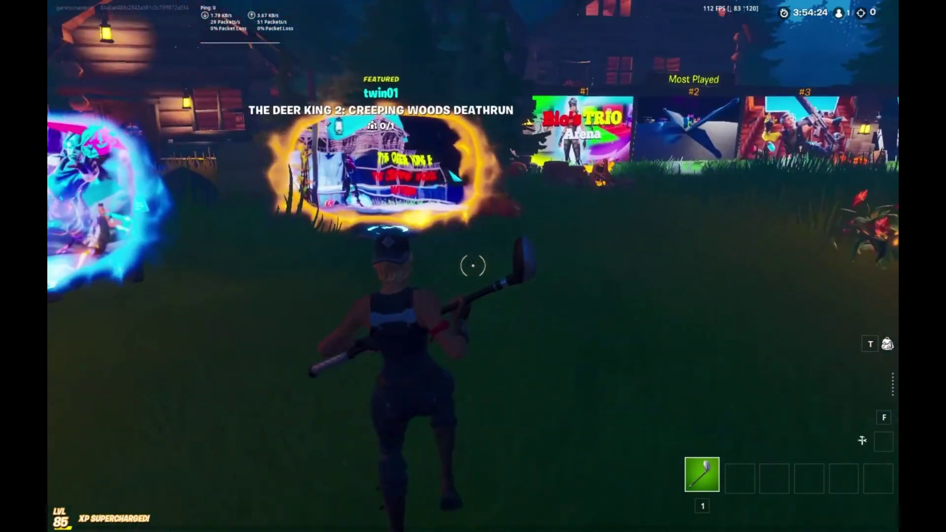
key(w)
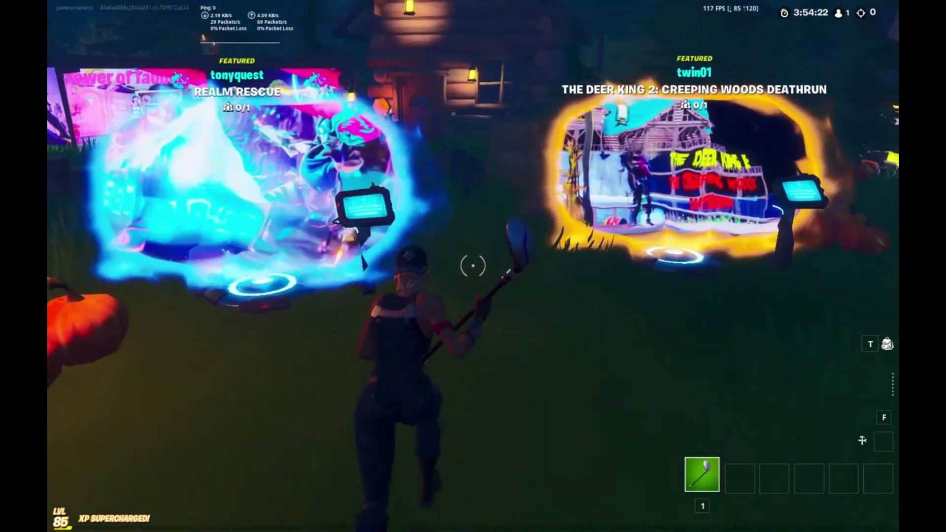
key(w)
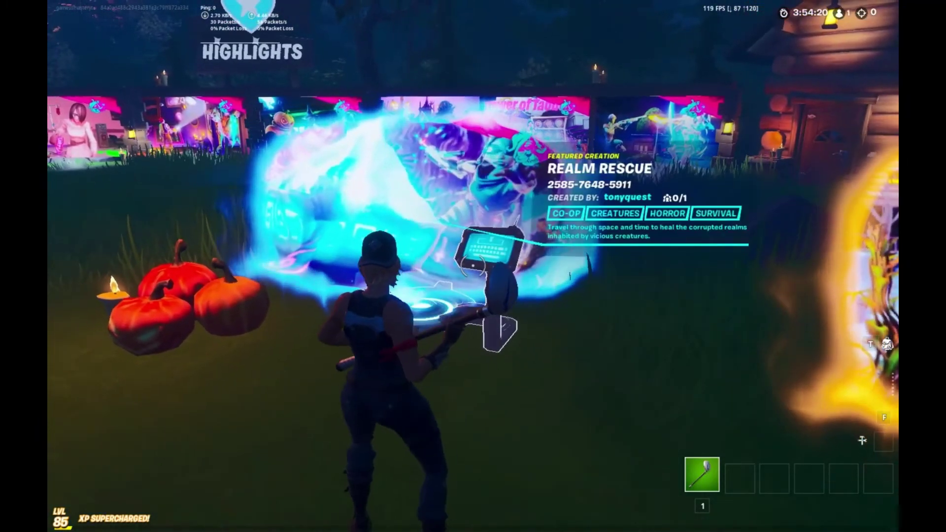
key(e)
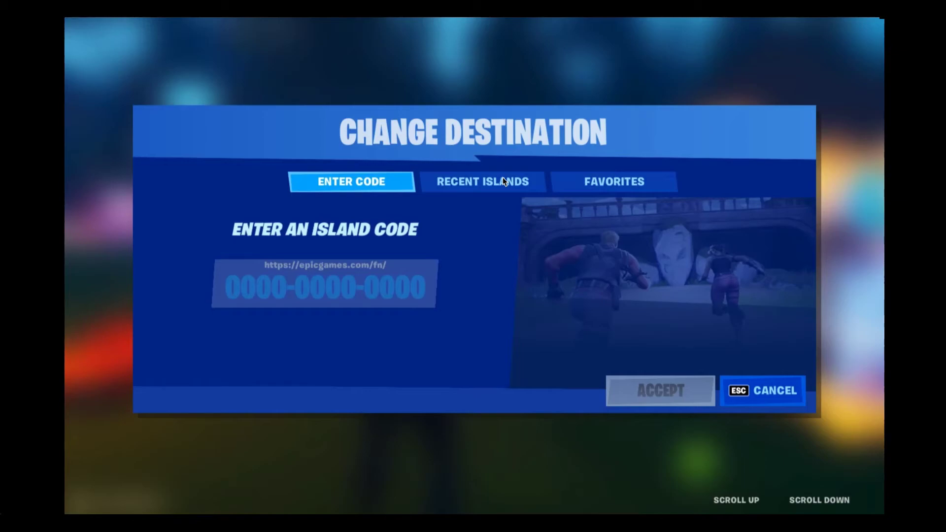
Step: Set the portal destination to 1V1//FFA ARENA from recent islands and travel there
click(503, 180)
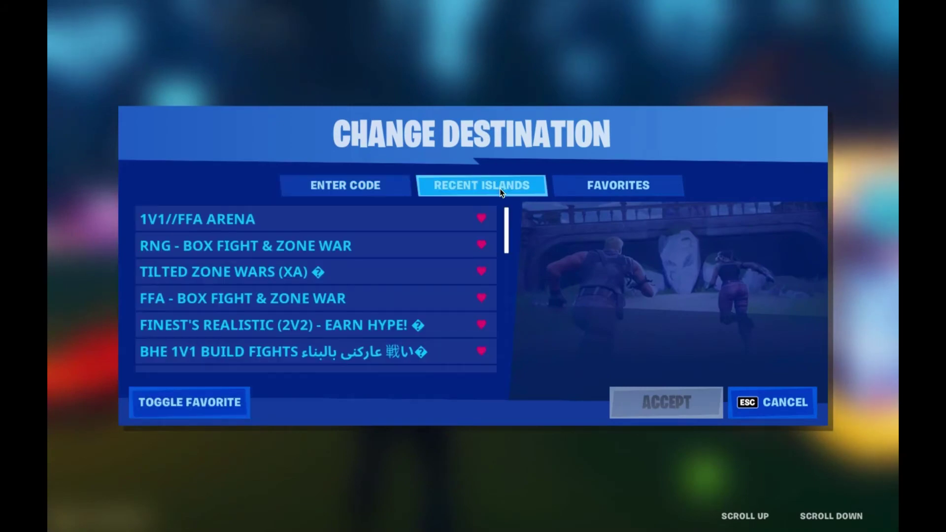
click(416, 218)
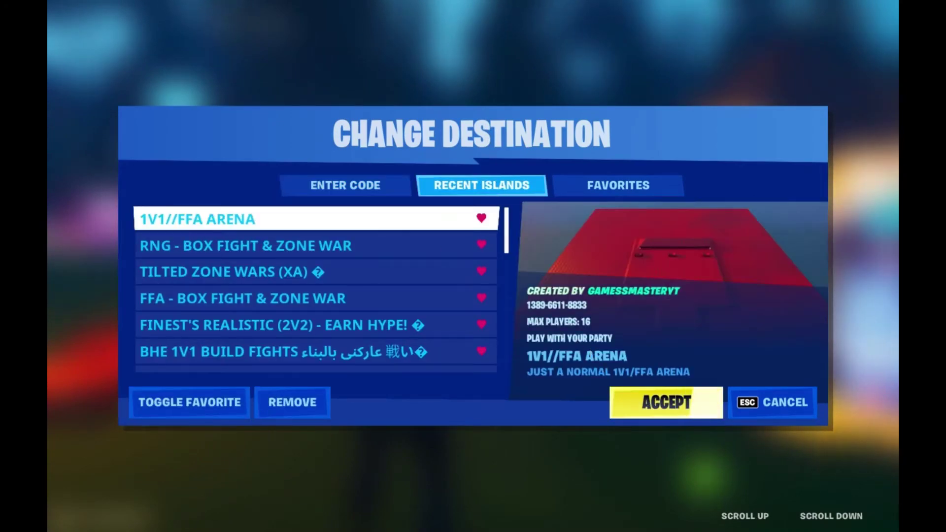
click(666, 402)
key(w)
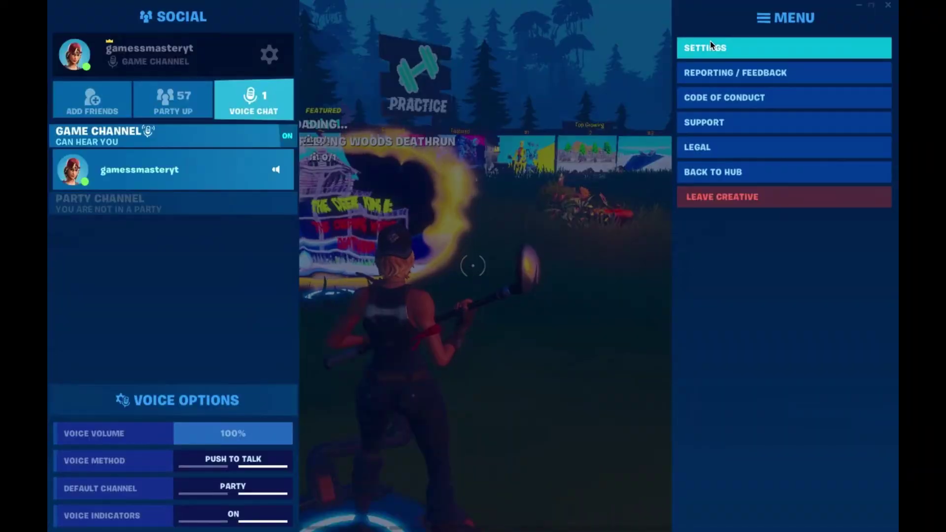
Step: Set the Frame Rate Limit to 60 FPS in video settings and apply it
key(Return)
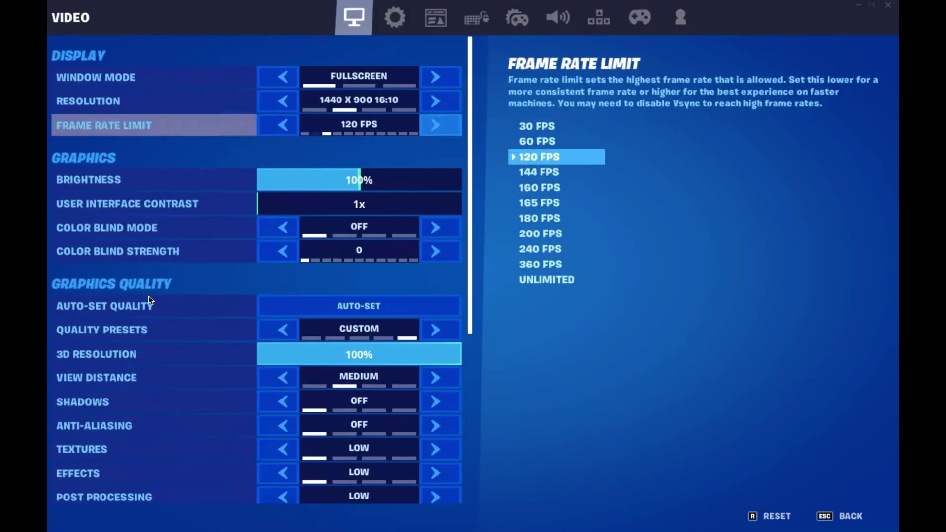
click(269, 126)
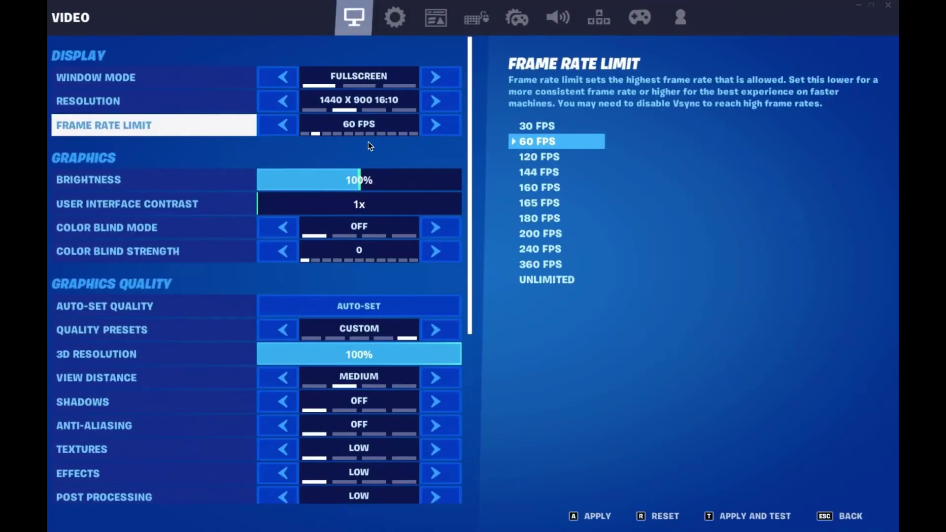
key(a)
key(Escape)
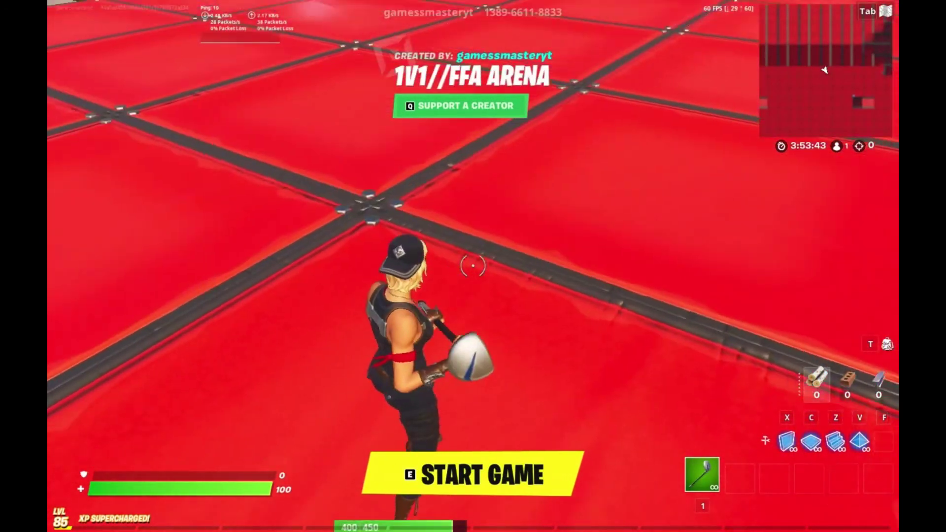
Step: Start the 1v1 game from the menu and run up the ramp
key(Escape)
click(774, 288)
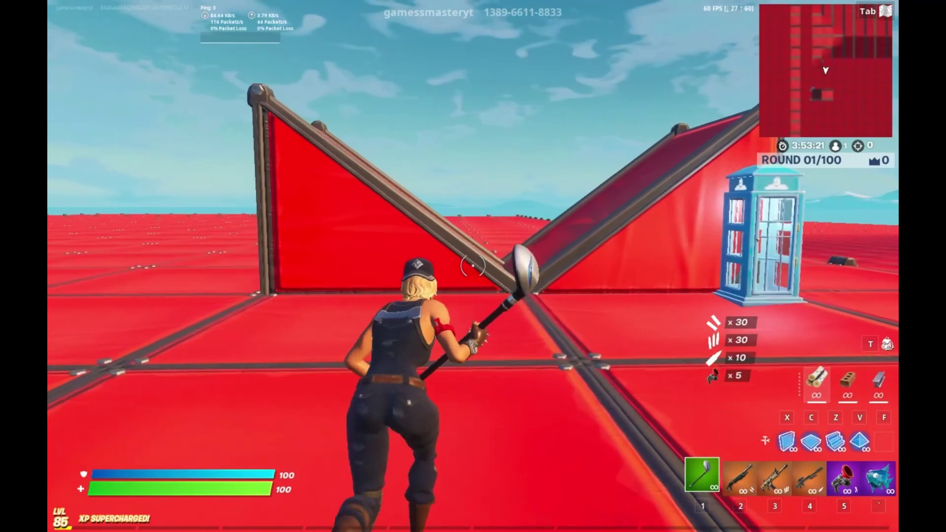
key(w)
Step: Build wooden stairs while climbing over the red arena
key(z)
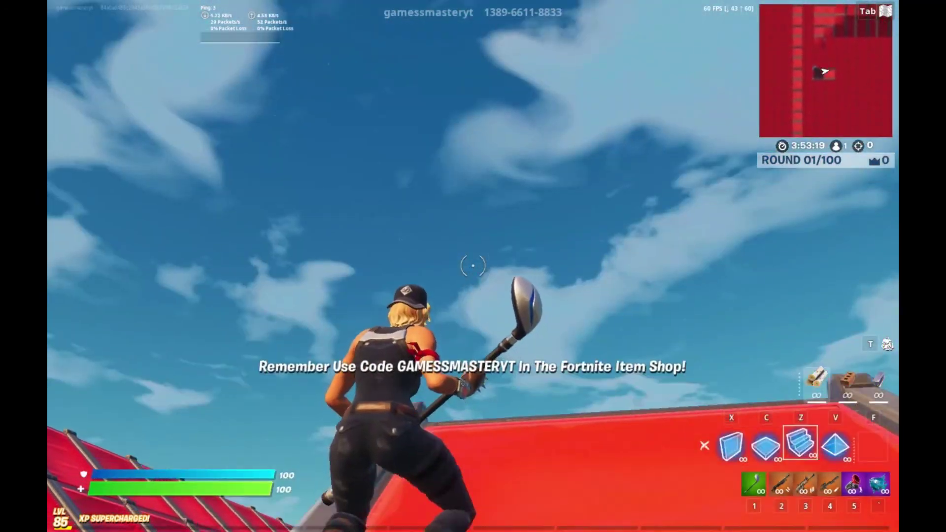
key(w)
click(473, 266)
click(473, 266)
click(473, 266)
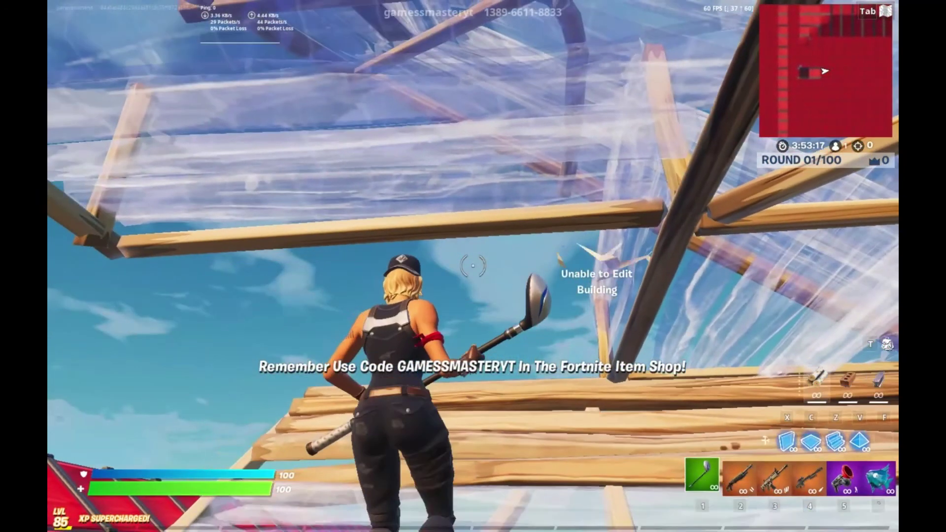
click(473, 266)
Step: Add wooden floors and a new ramp overhead, climb further, then request to quit with Alt+F4
key(1)
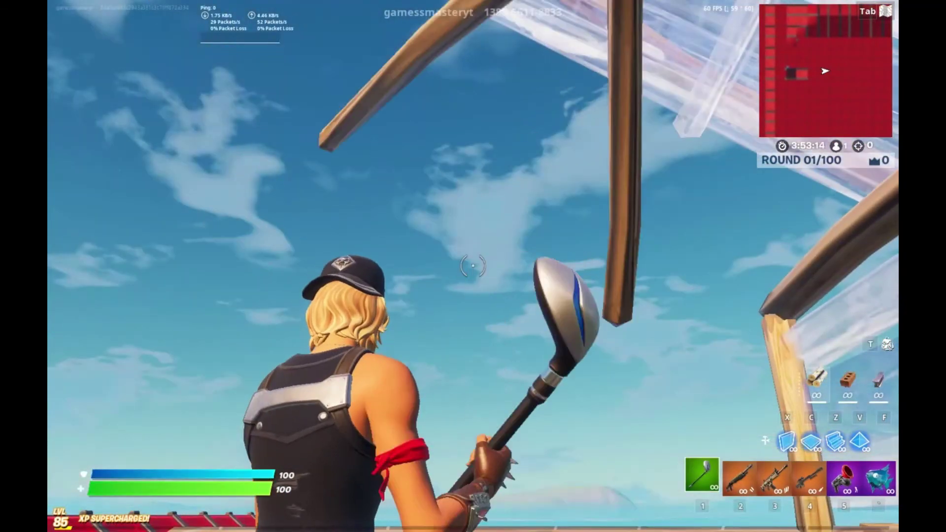
key(c)
click(473, 266)
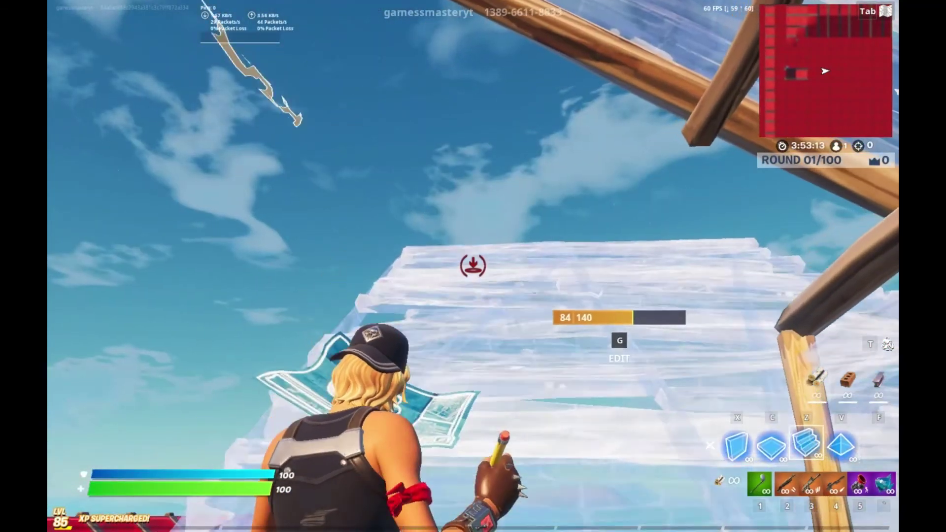
click(473, 266)
key(z)
click(473, 266)
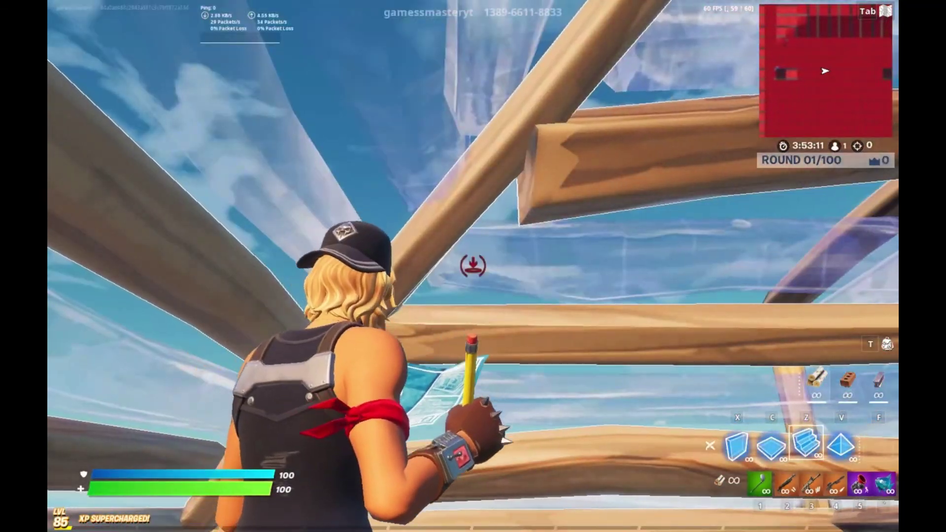
click(473, 266)
key(1)
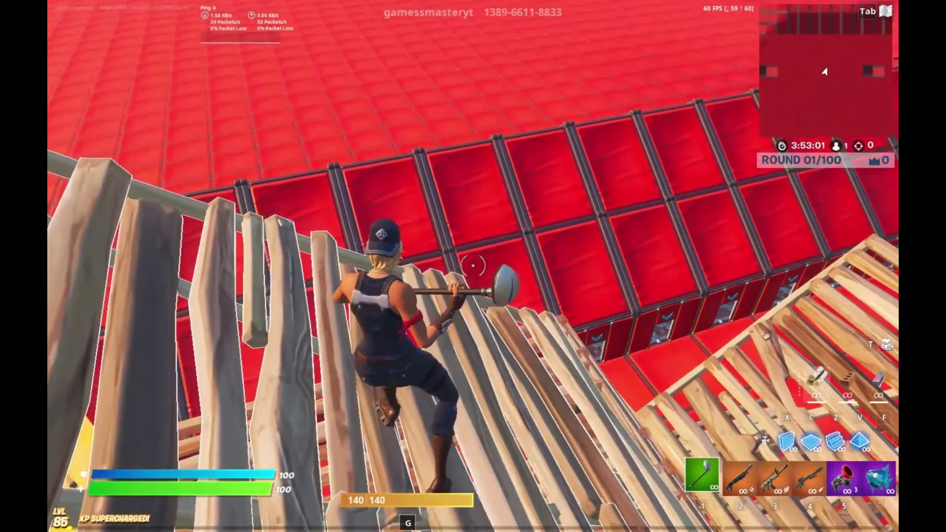
key(w)
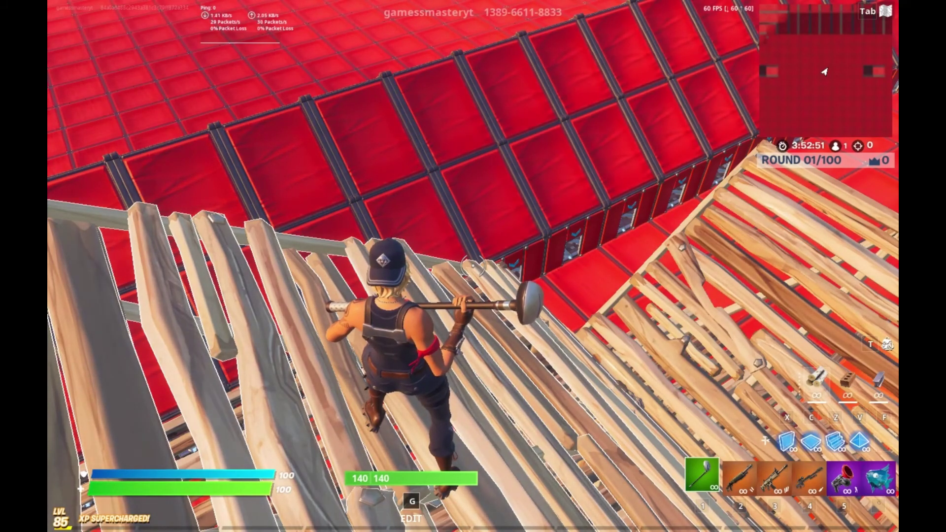
key(alt+F4)
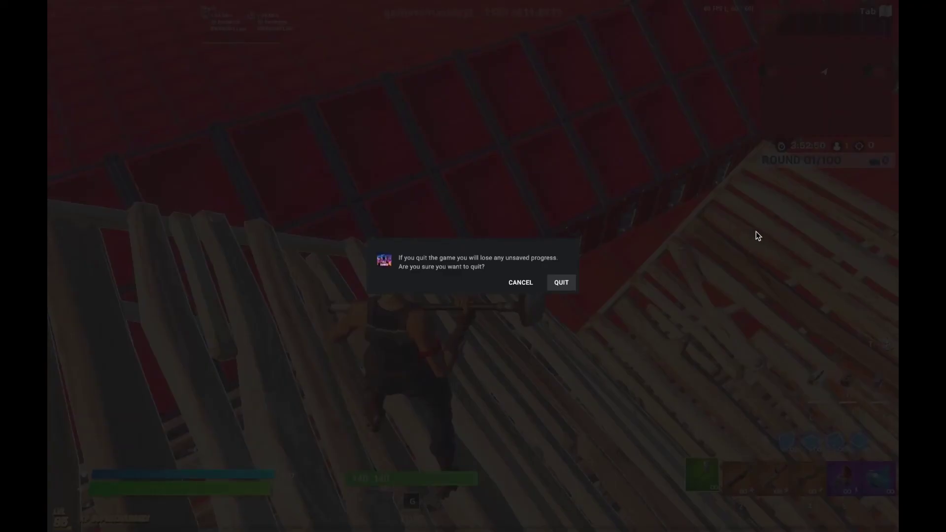
Step: Confirm QUIT in the dialog to end the Fortnite stream
click(571, 281)
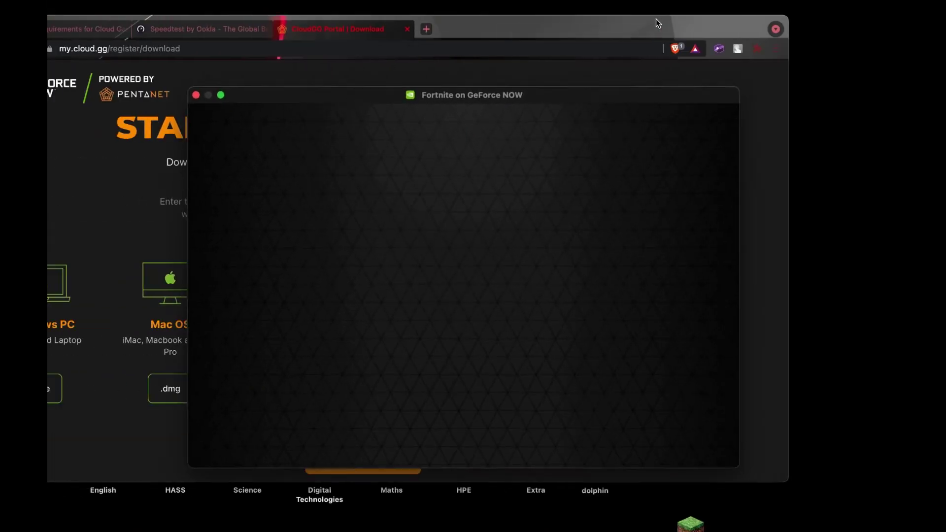